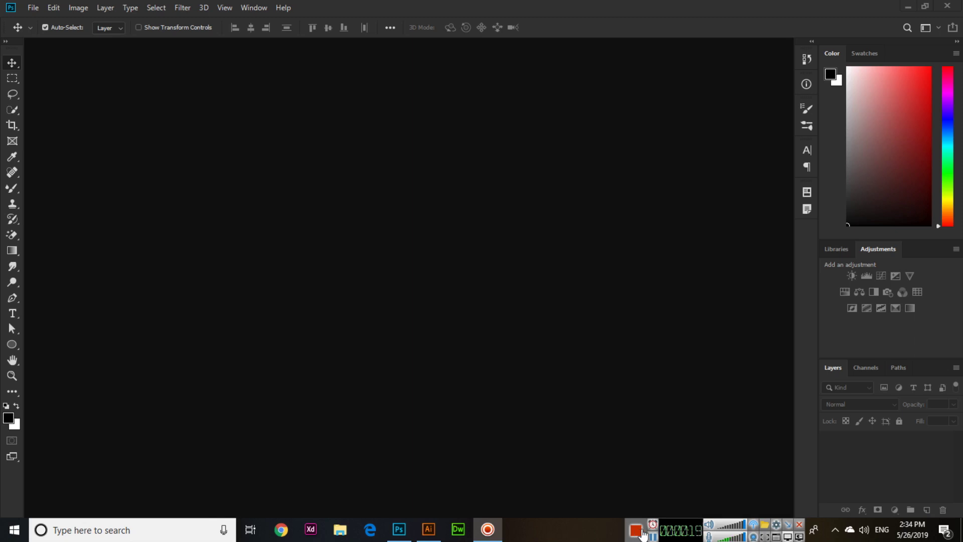
Create a new A4 print document (210 × 297 mm) named 'My Document'
{"action": "left_click", "coordinate": [34, 11]}
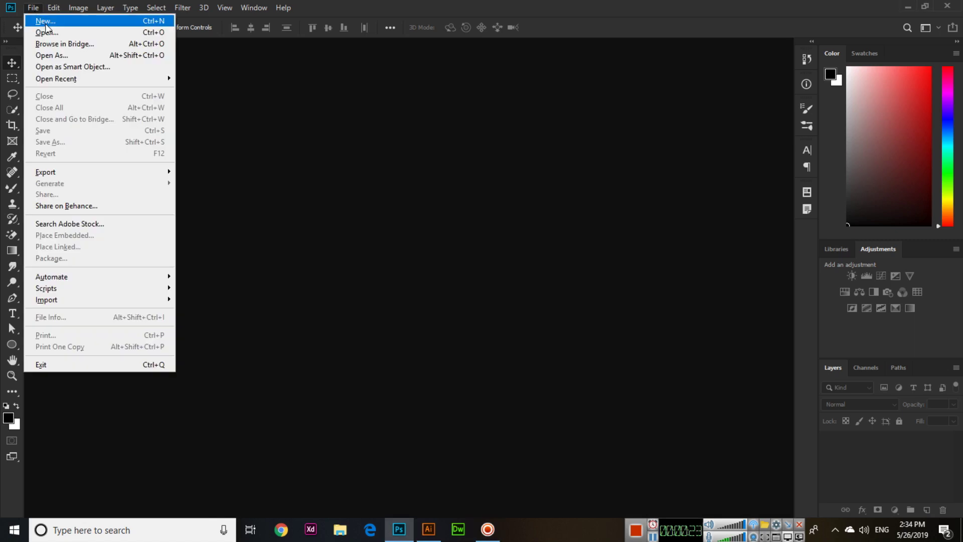
{"action": "left_click", "coordinate": [46, 23]}
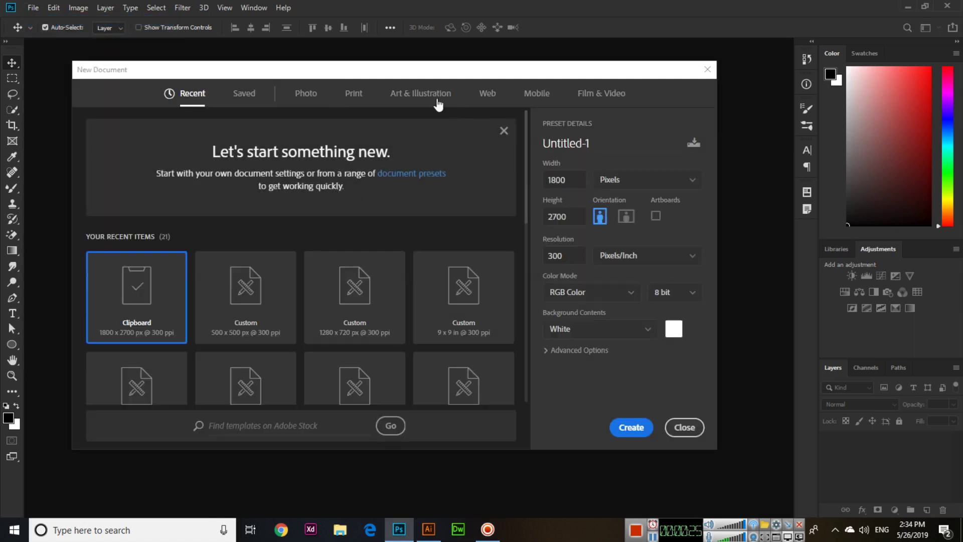
{"action": "left_click", "coordinate": [354, 93]}
{"action": "left_click", "coordinate": [486, 206]}
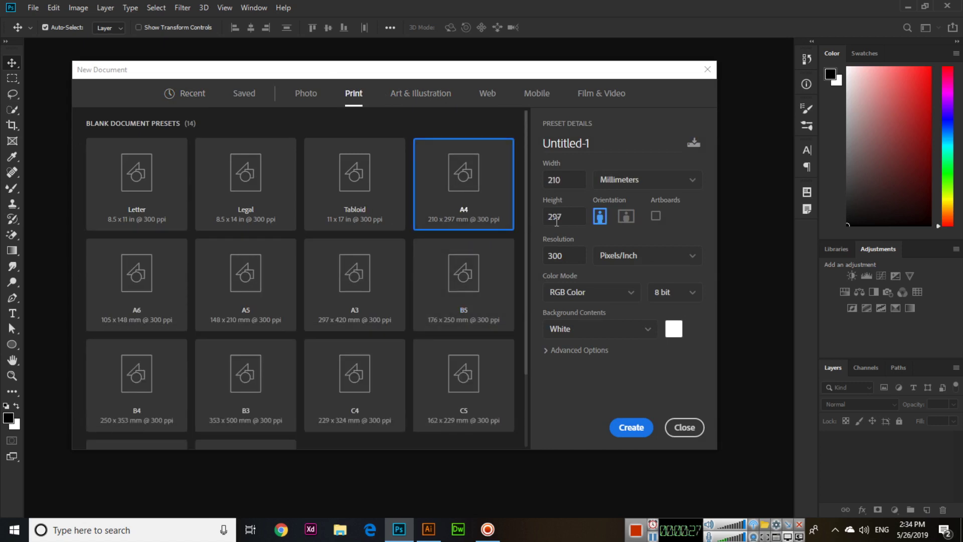
{"action": "double_click", "coordinate": [607, 138]}
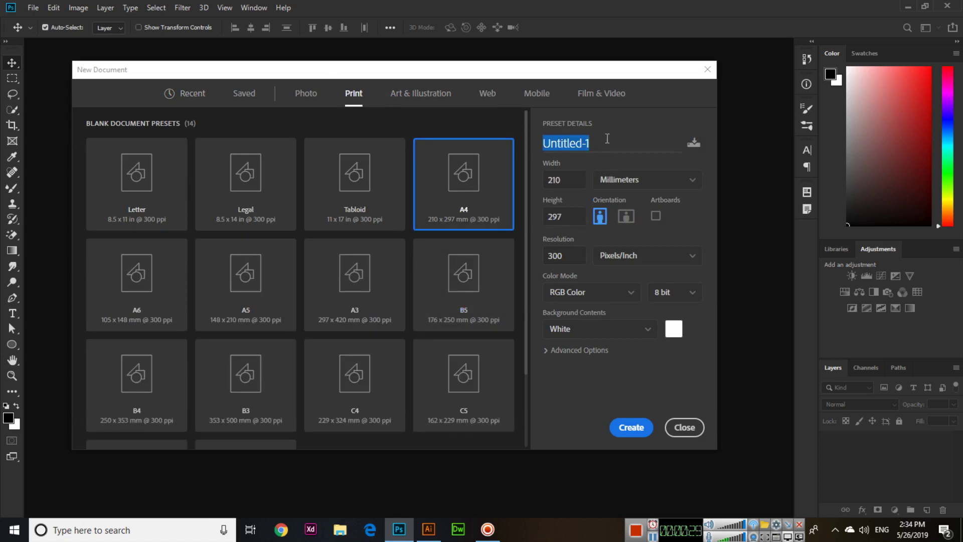
{"action": "type", "text": "My Document"}
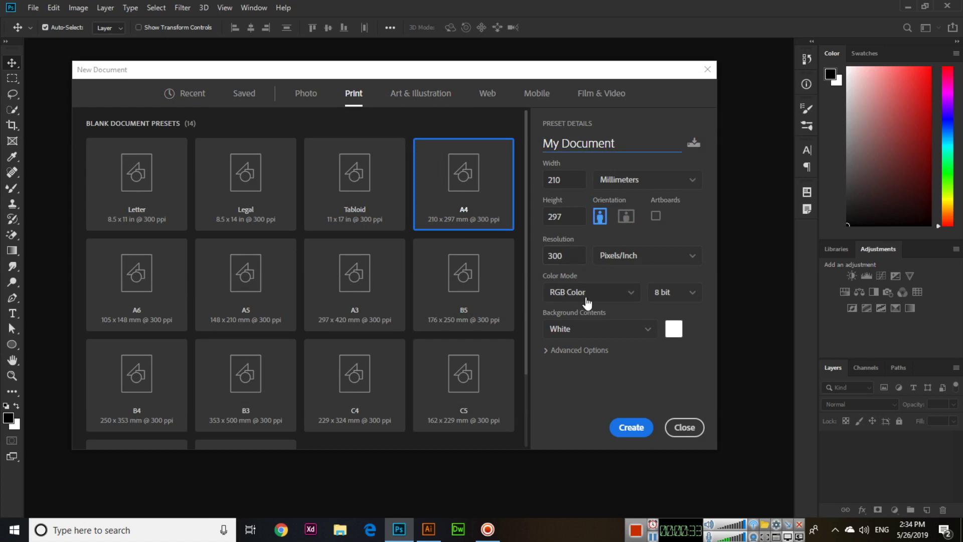
{"action": "left_click", "coordinate": [632, 428]}
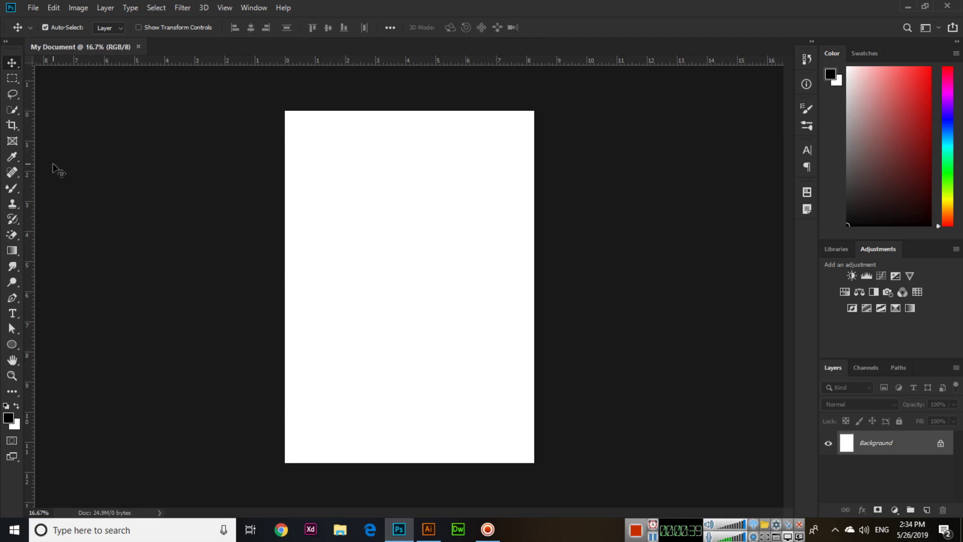
Draw a tall rectangle down the page's left side and give it a gray fill
{"action": "left_click_drag", "start_coordinate": [17, 347], "coordinate": [41, 343]}
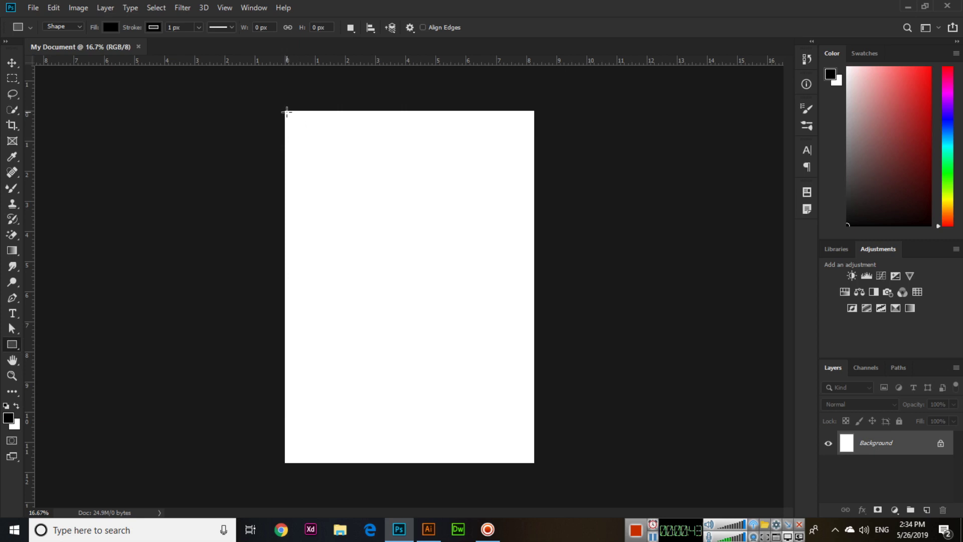
{"action": "left_click_drag", "start_coordinate": [285, 110], "coordinate": [378, 457]}
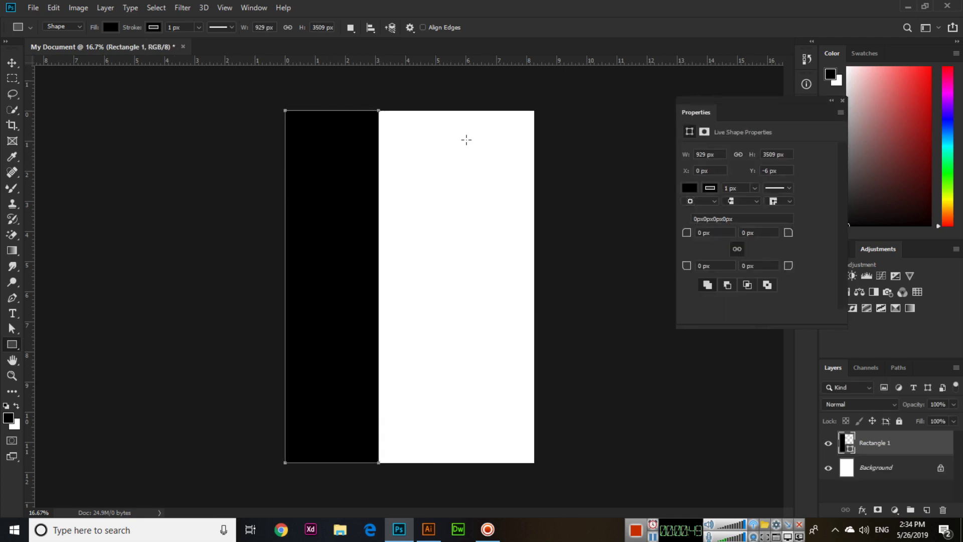
{"action": "left_click", "coordinate": [111, 27]}
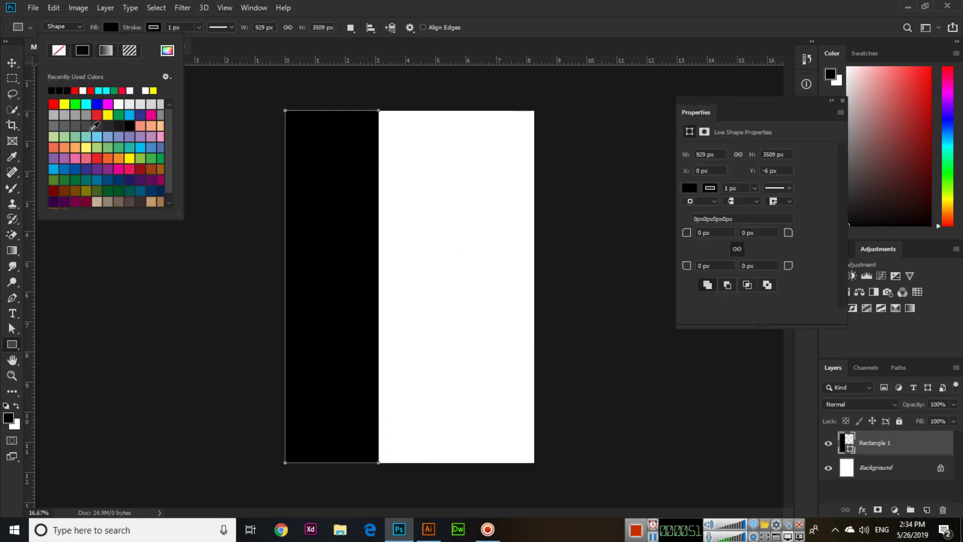
{"action": "left_click", "coordinate": [79, 113]}
{"action": "key", "text": "Return"}
{"action": "left_click", "coordinate": [12, 63]}
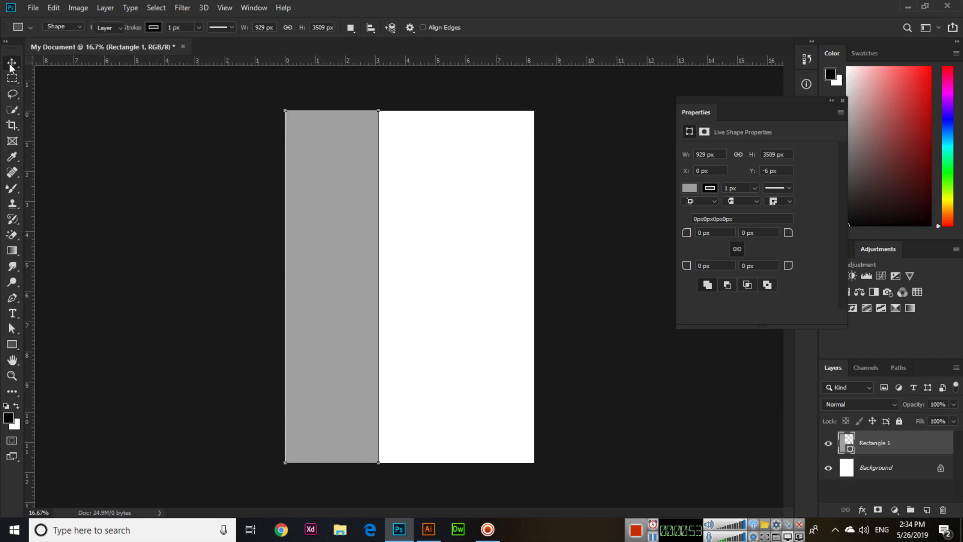
{"action": "left_click", "coordinate": [882, 447]}
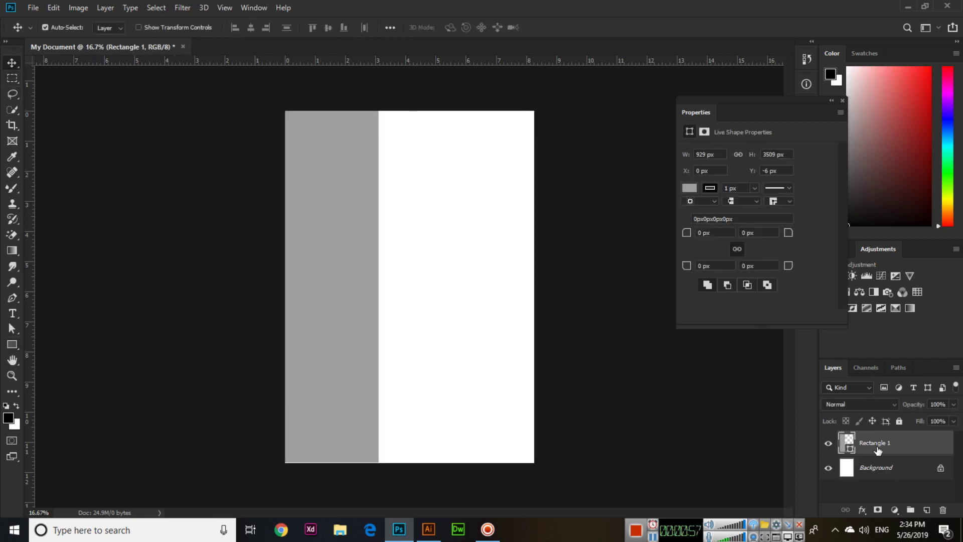
Type 'Save', 'as', 'PDF', 'in Photoshop' on separate lines and move the block near the page top
{"action": "left_click", "coordinate": [840, 100]}
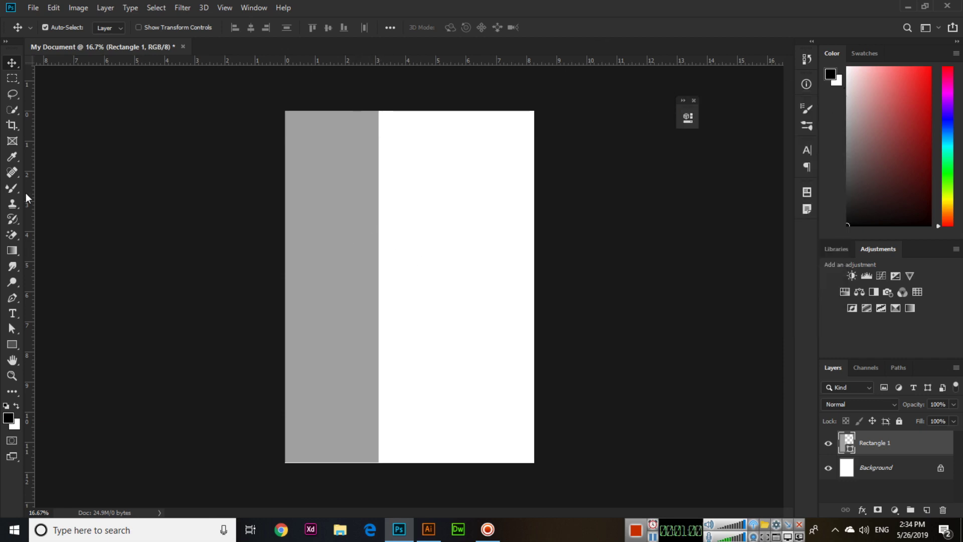
{"action": "left_click", "coordinate": [14, 313]}
{"action": "left_click", "coordinate": [408, 212]}
{"action": "type", "text": "S"}
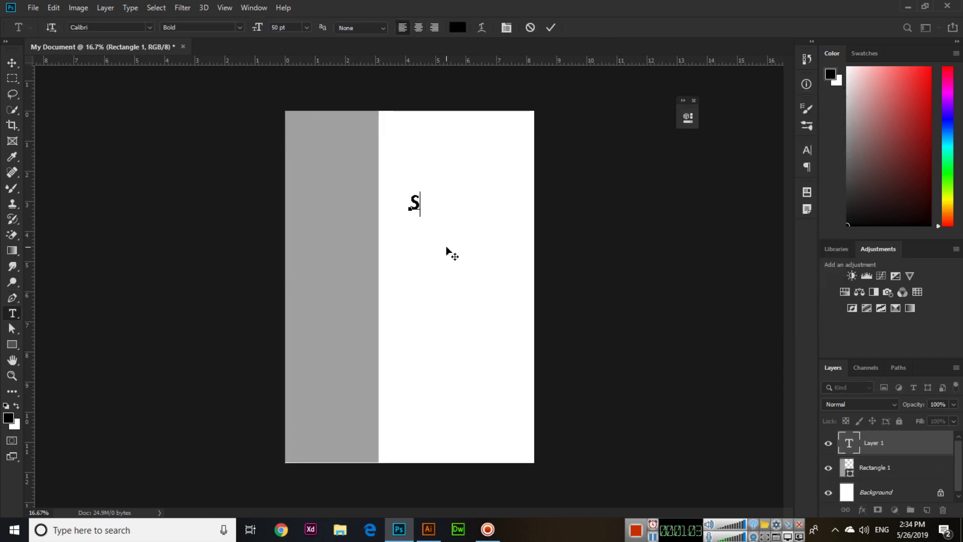
{"action": "type", "text": "ave"}
{"action": "key", "text": "Return"}
{"action": "type", "text": "as"}
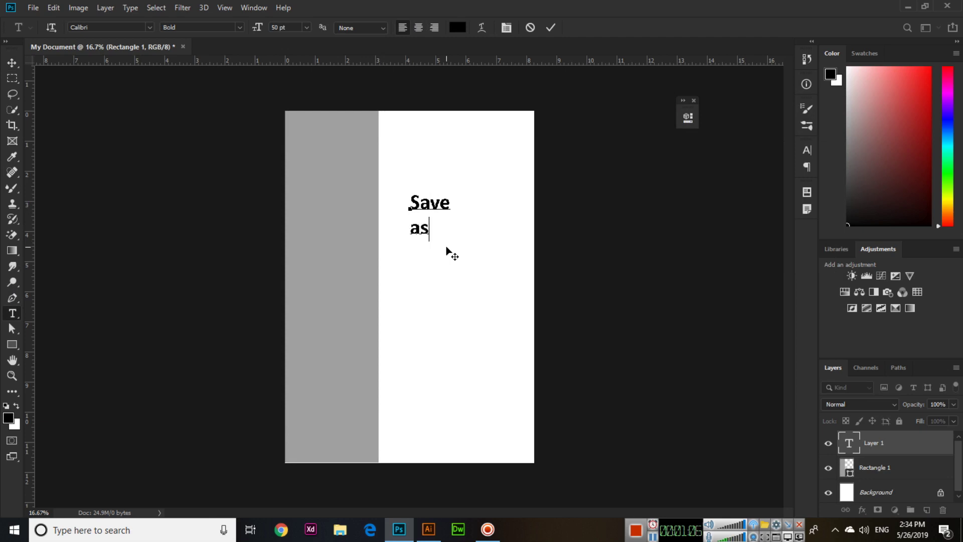
{"action": "key", "text": "Return"}
{"action": "type", "text": "PDF"}
{"action": "key", "text": "Return"}
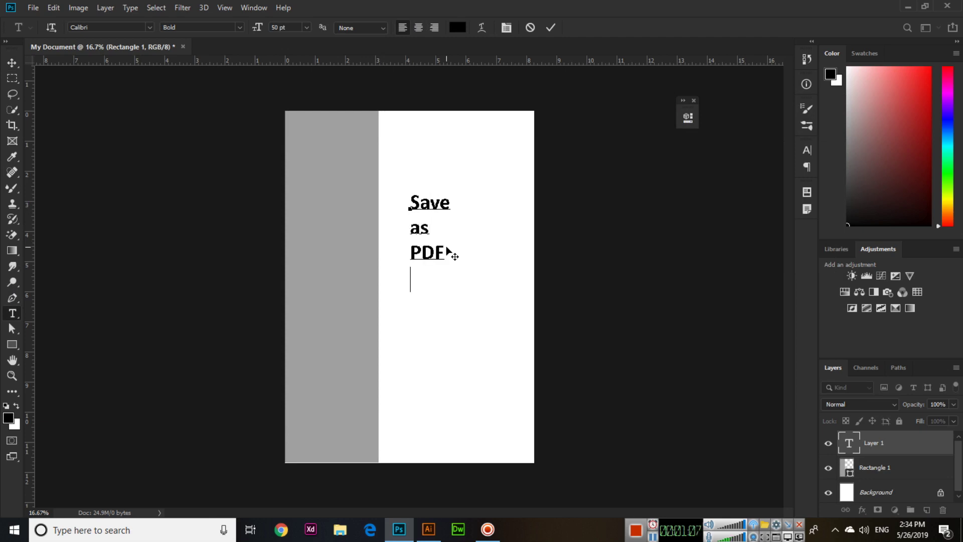
{"action": "type", "text": "in Phot"}
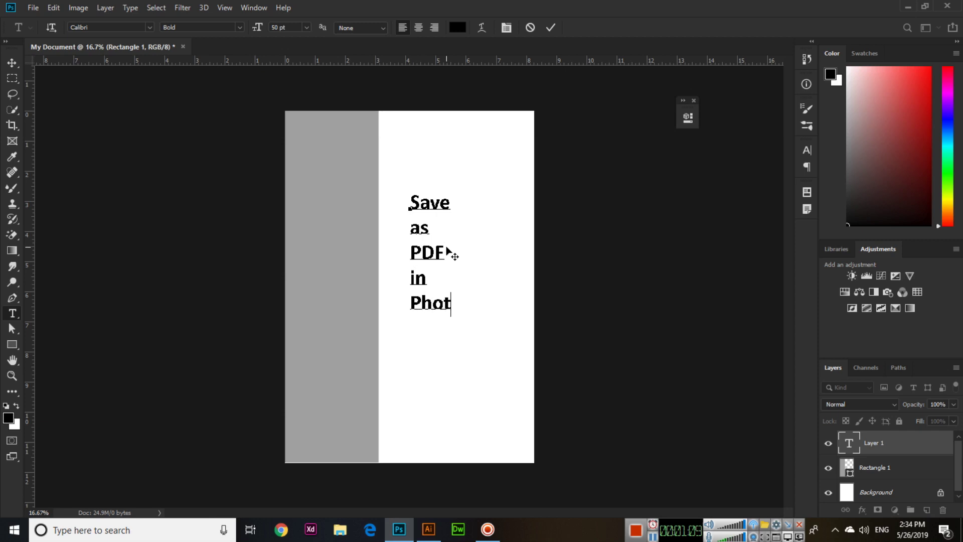
{"action": "type", "text": "oshop"}
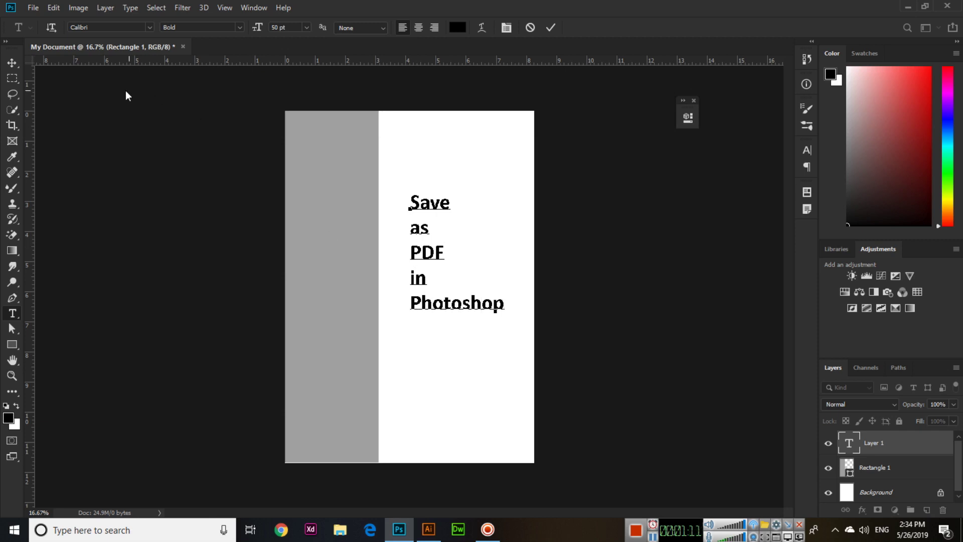
{"action": "left_click", "coordinate": [12, 62]}
{"action": "left_click_drag", "start_coordinate": [434, 255], "coordinate": [421, 186]}
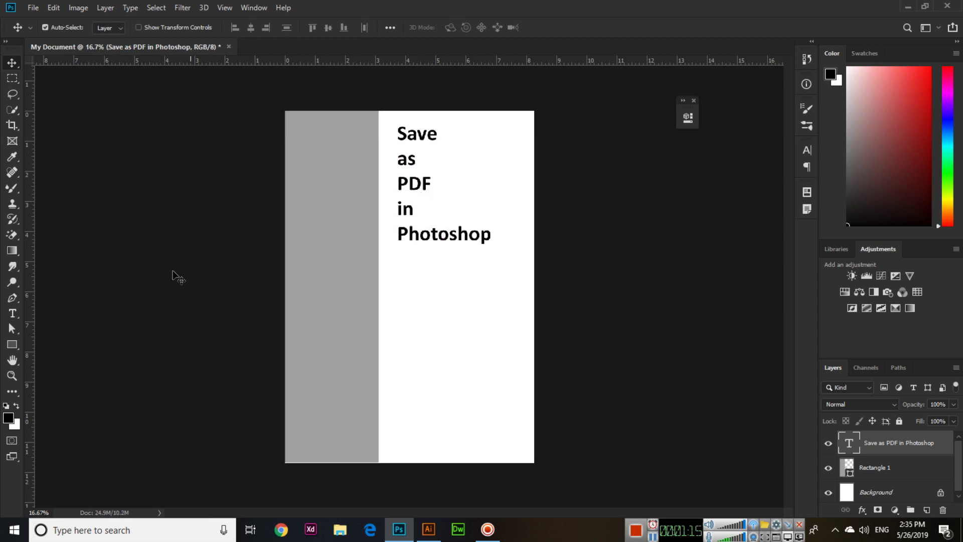
Draw a seven-sided polygon and move it down near the bottom of the white area
{"action": "left_click", "coordinate": [12, 344]}
{"action": "right_click", "coordinate": [12, 344]}
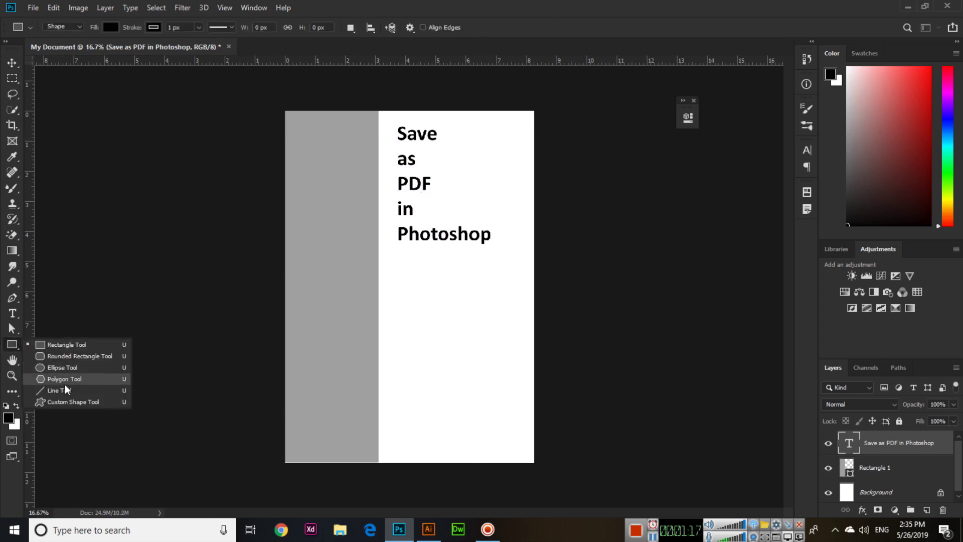
{"action": "left_click", "coordinate": [71, 380]}
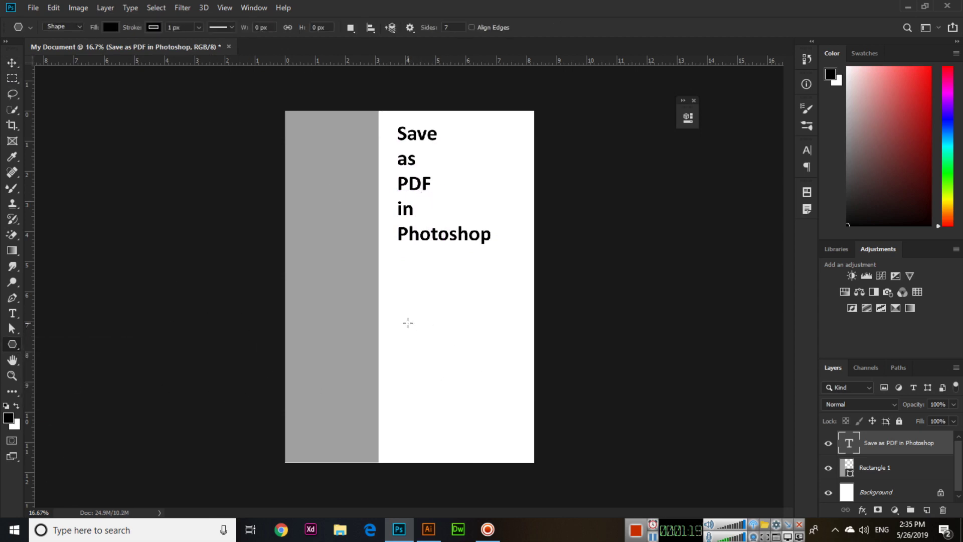
{"action": "left_click_drag", "start_coordinate": [408, 323], "coordinate": [431, 367]}
{"action": "key", "text": "v"}
{"action": "left_click_drag", "start_coordinate": [409, 317], "coordinate": [449, 394]}
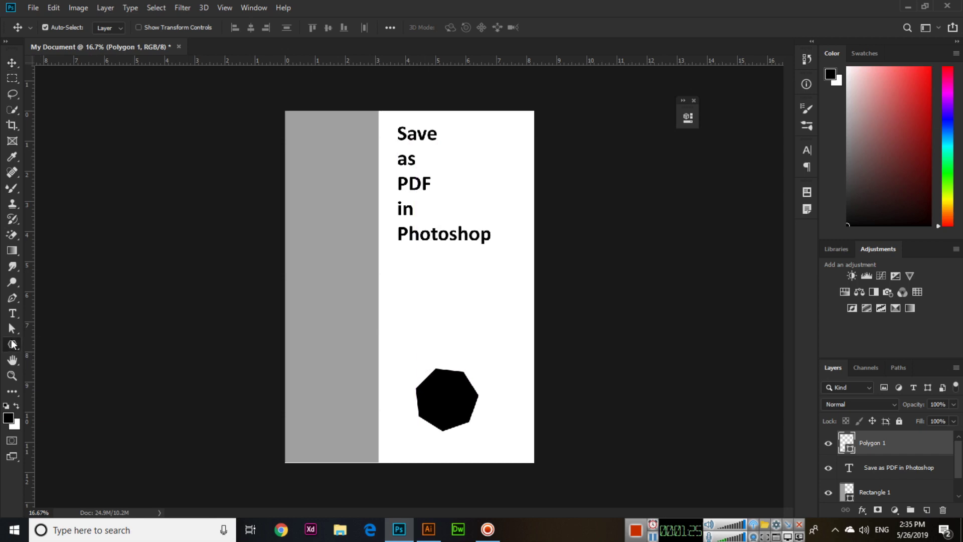
Set the heptagon's fill to yellow and nudge it into place
{"action": "left_click", "coordinate": [13, 344]}
{"action": "left_click", "coordinate": [111, 28]}
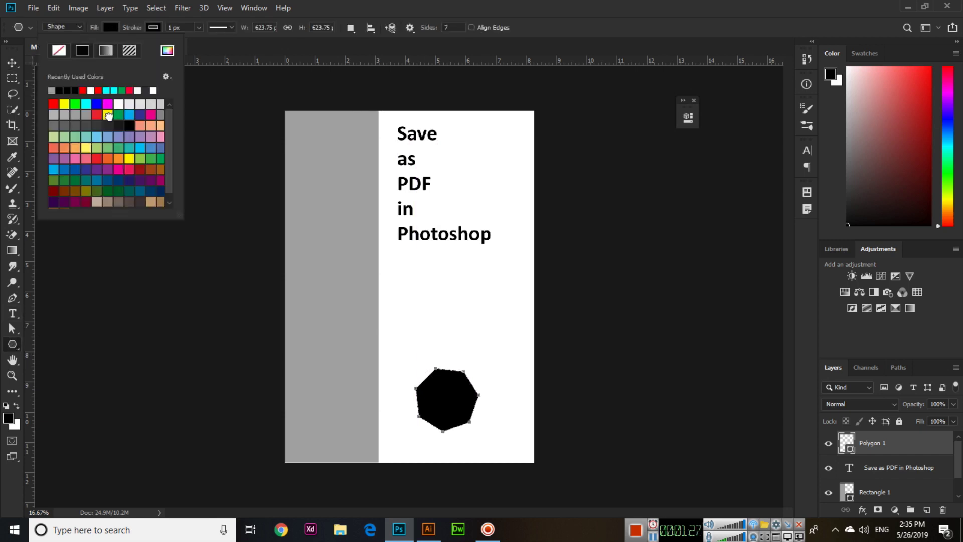
{"action": "left_click", "coordinate": [107, 114]}
{"action": "left_click", "coordinate": [16, 50]}
{"action": "left_click", "coordinate": [12, 63]}
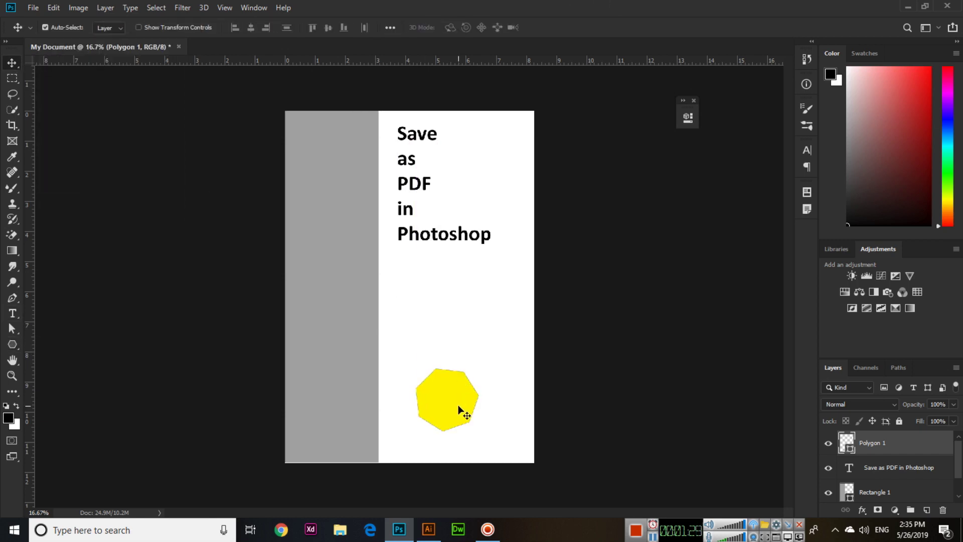
{"action": "left_click_drag", "start_coordinate": [457, 405], "coordinate": [457, 403]}
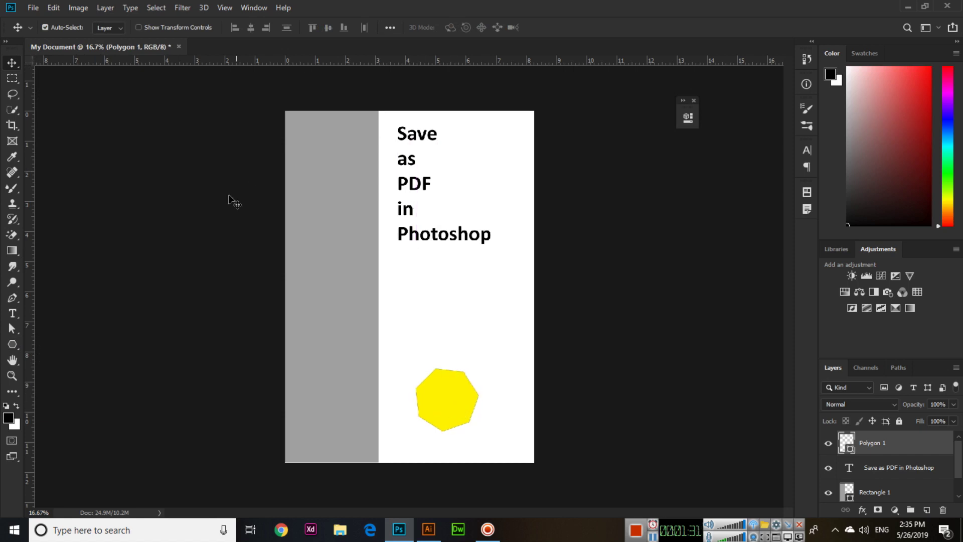
{"action": "left_click", "coordinate": [11, 313]}
Type the author's name as vertical text, scale it to about 158%, and centre it in the gray column
{"action": "left_click", "coordinate": [75, 326]}
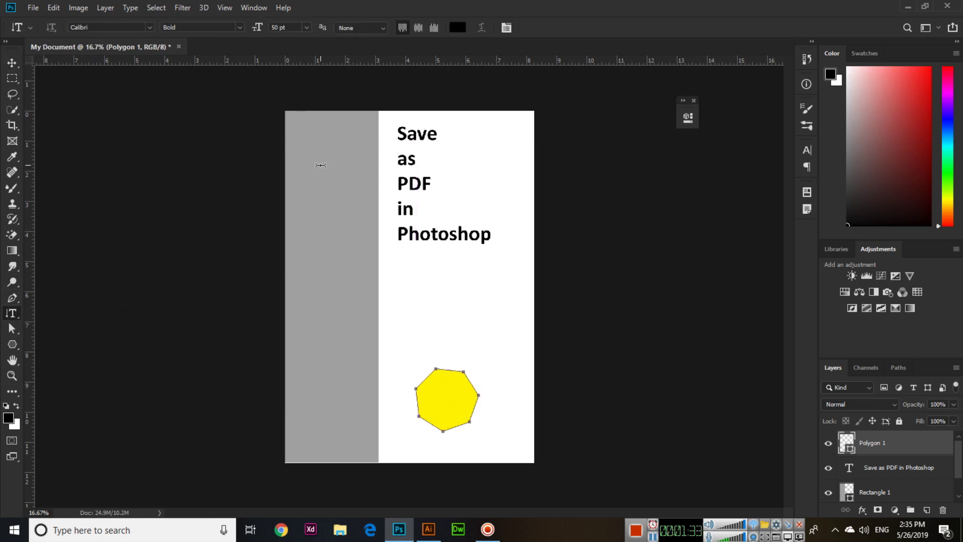
{"action": "left_click", "coordinate": [321, 165]}
{"action": "type", "text": "UMAIRBUTT"}
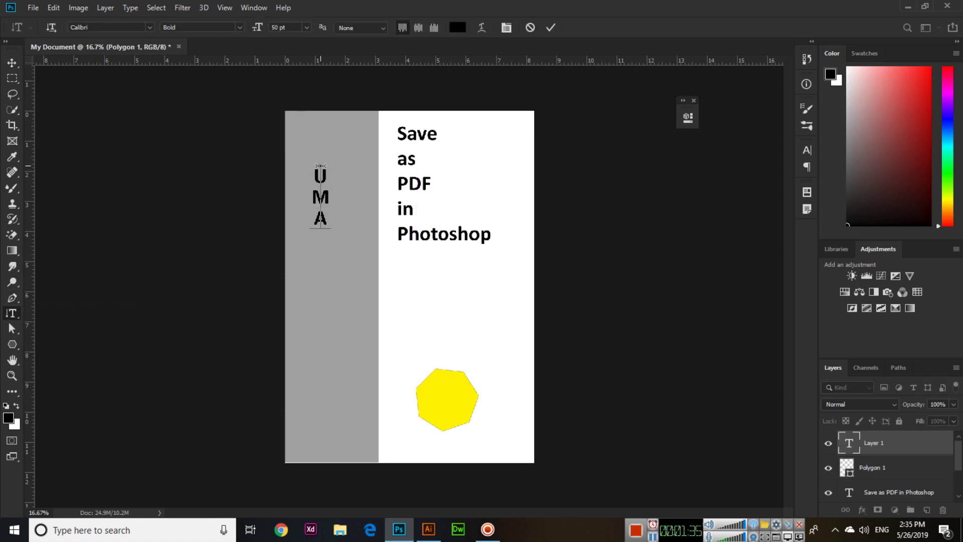
{"action": "left_click", "coordinate": [12, 63]}
{"action": "key", "text": "ctrl+t"}
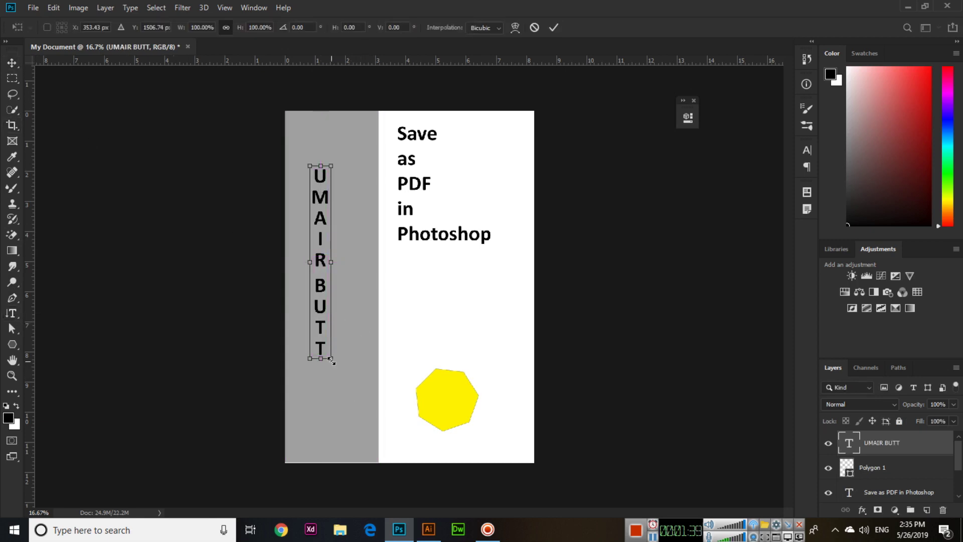
{"action": "left_click_drag", "start_coordinate": [331, 359], "coordinate": [372, 413]}
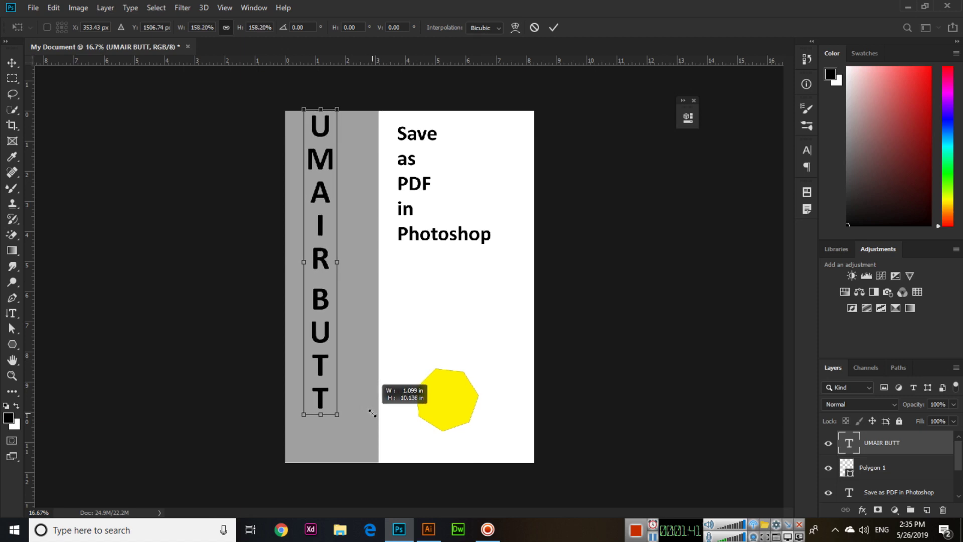
{"action": "key", "text": "Return"}
{"action": "left_click_drag", "start_coordinate": [327, 199], "coordinate": [337, 223]}
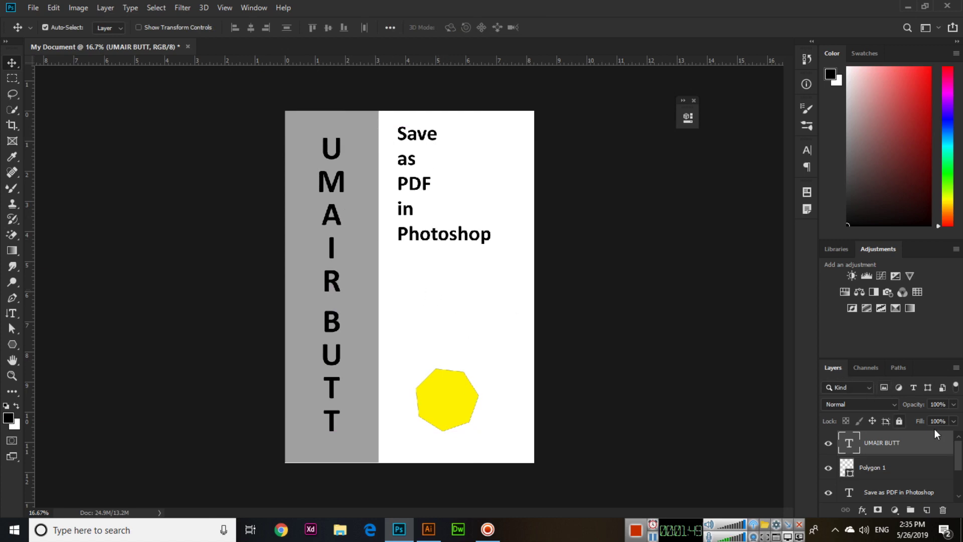
{"action": "left_click_drag", "start_coordinate": [917, 358], "coordinate": [917, 285]}
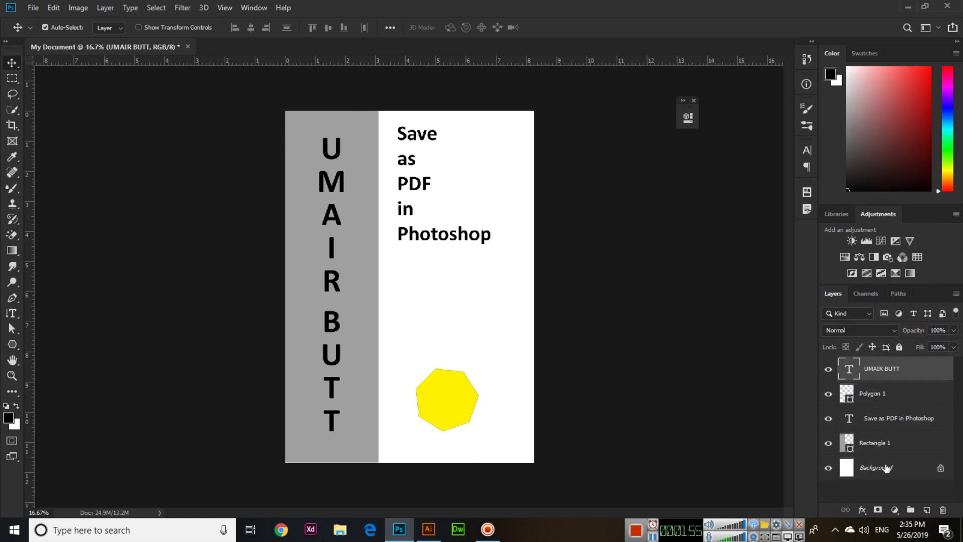
Flatten the image from the Layer menu, then undo it to restore the five separate layers
{"action": "left_click", "coordinate": [957, 294]}
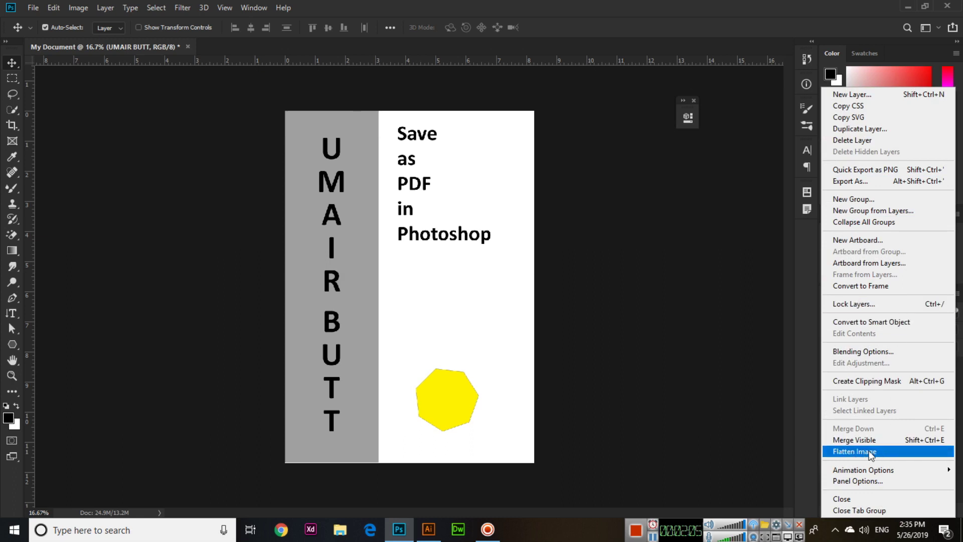
{"action": "key", "text": "Escape"}
{"action": "left_click", "coordinate": [106, 7]}
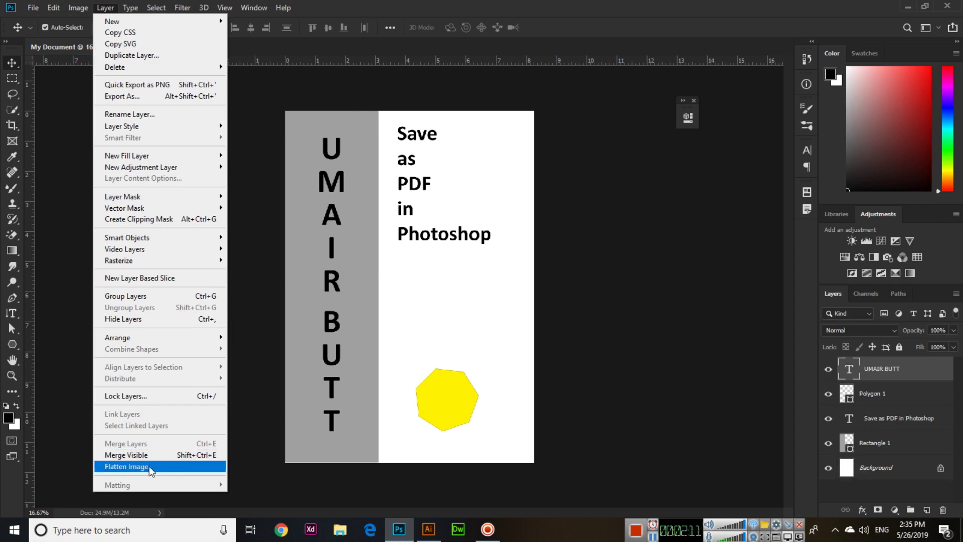
{"action": "left_click", "coordinate": [151, 468]}
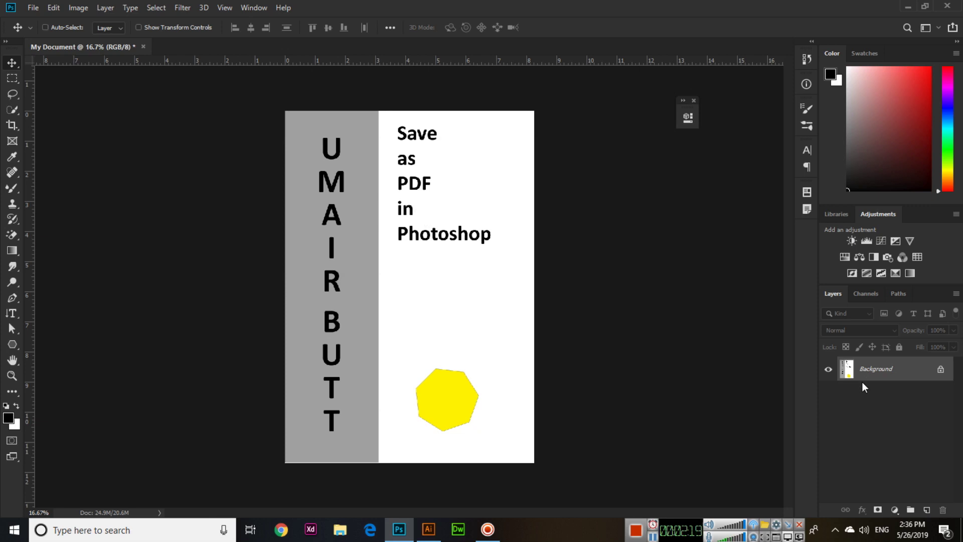
{"action": "key", "text": "ctrl+z"}
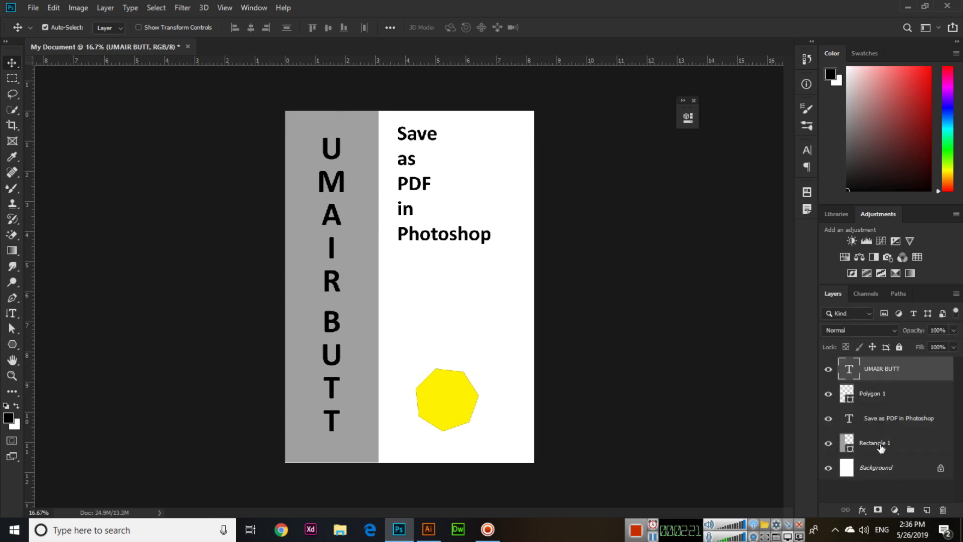
Duplicate the document as 'My Document copy'
{"action": "left_click", "coordinate": [79, 8]}
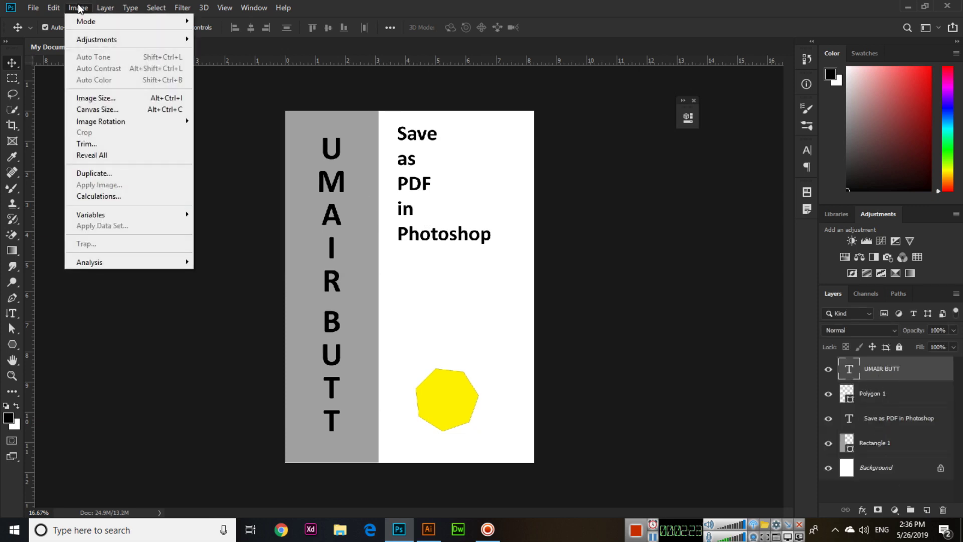
{"action": "left_click", "coordinate": [113, 173]}
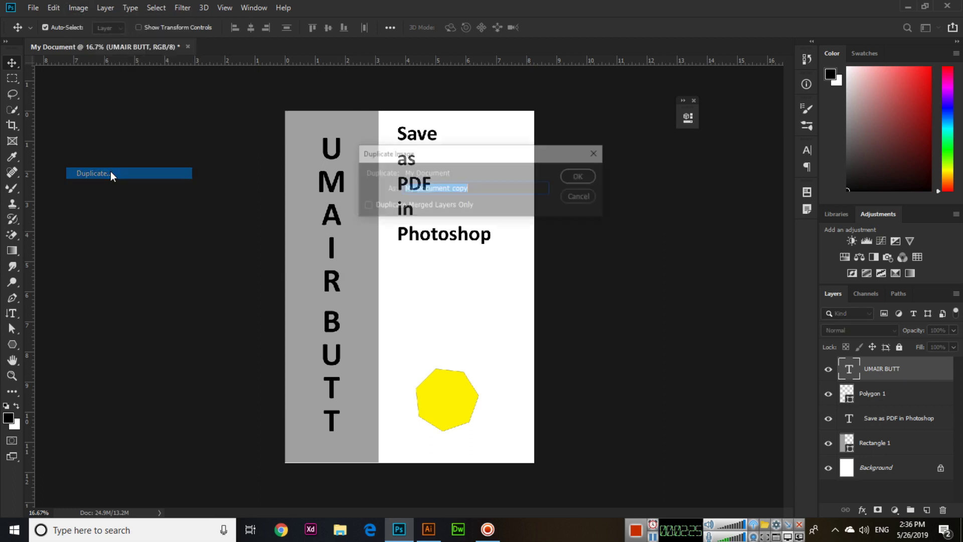
{"action": "left_click", "coordinate": [584, 180]}
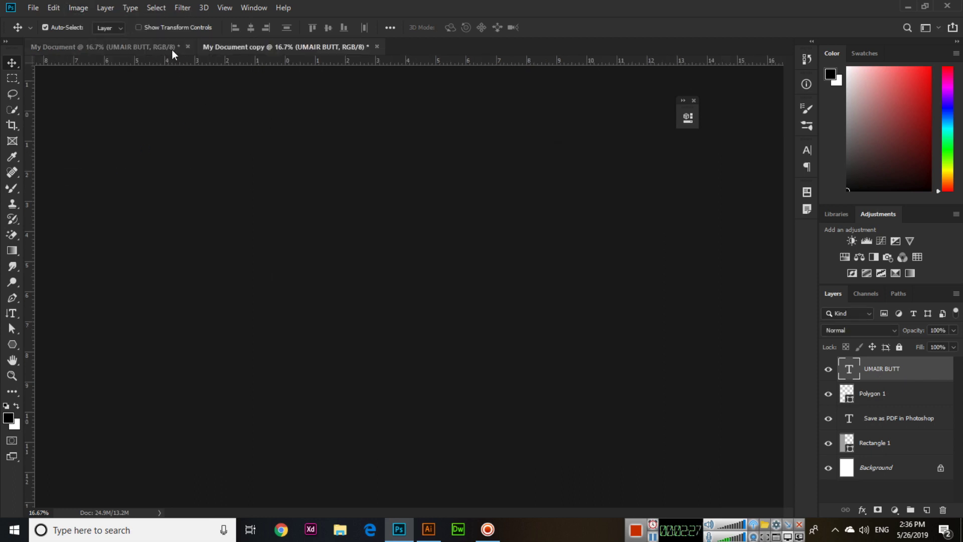
Return to the original My Document and flatten it into a single Background layer
{"action": "left_click", "coordinate": [141, 46]}
{"action": "left_click", "coordinate": [234, 47]}
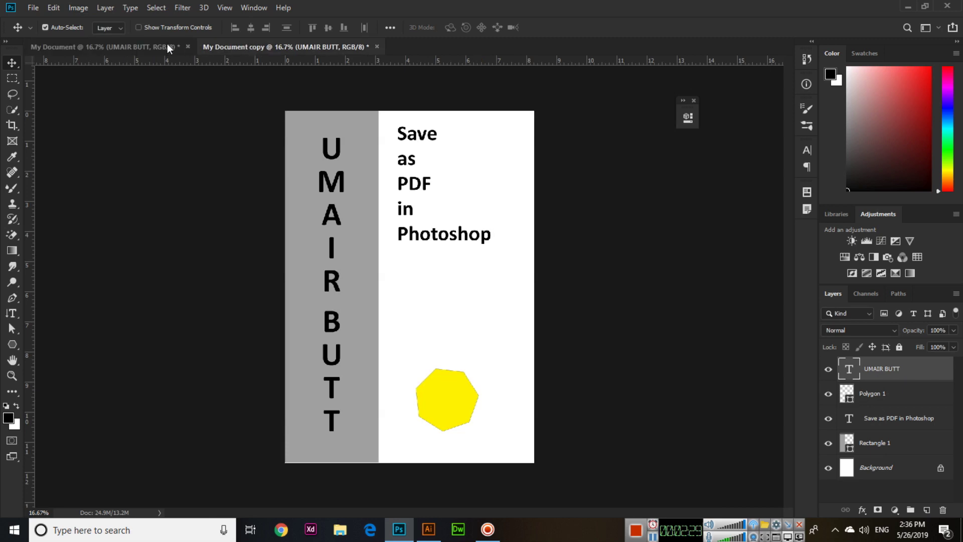
{"action": "left_click", "coordinate": [134, 46]}
{"action": "left_click", "coordinate": [81, 8]}
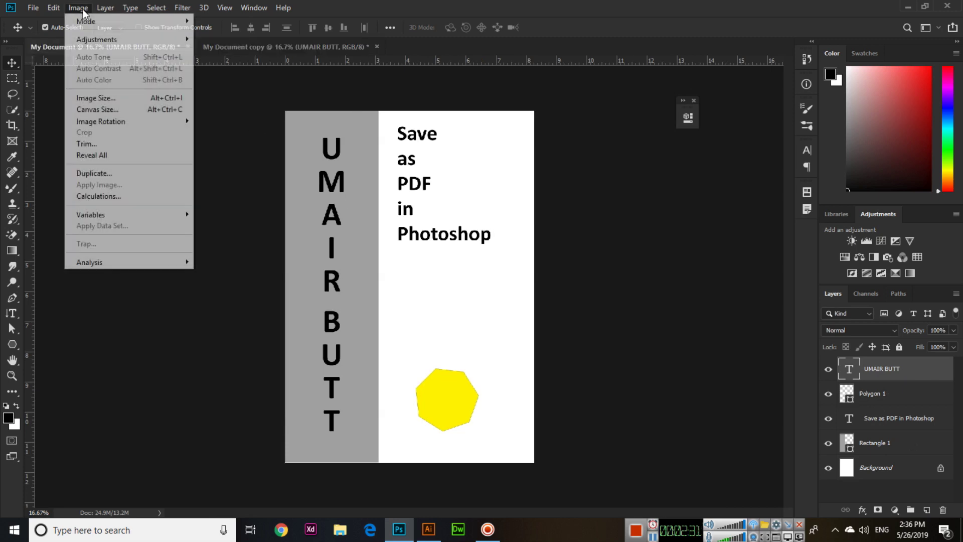
{"action": "mouse_move", "coordinate": [102, 6]}
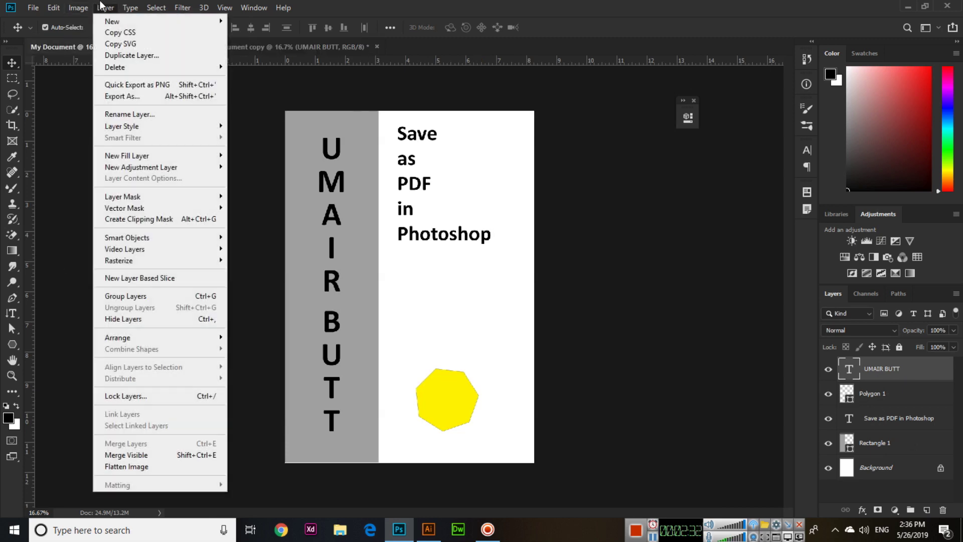
{"action": "left_click", "coordinate": [132, 466]}
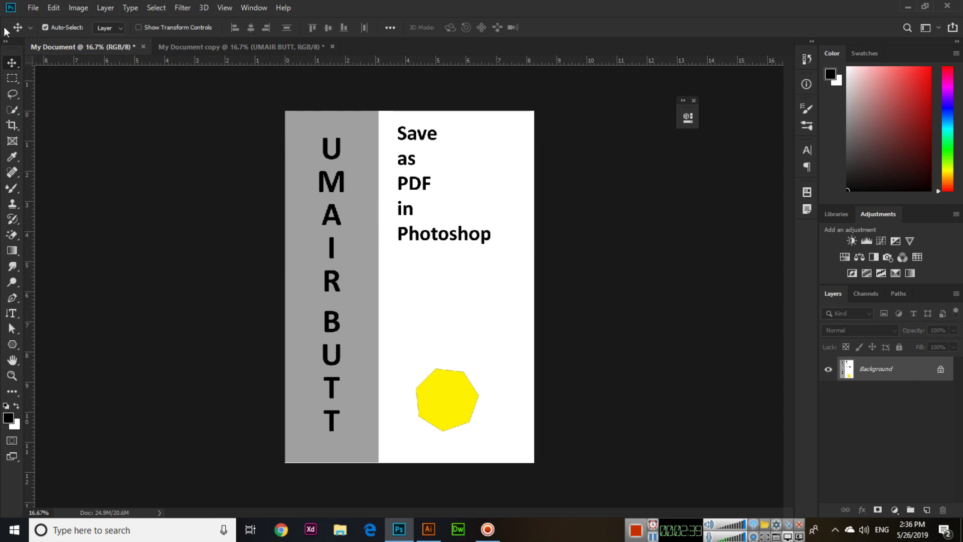
Save My Document to the Desktop with the Photoshop PDF format
{"action": "left_click", "coordinate": [34, 9]}
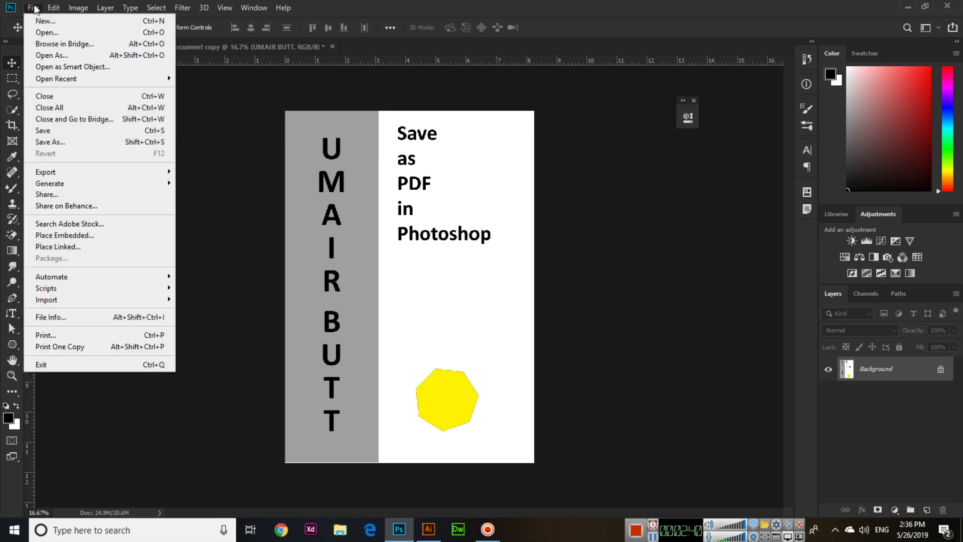
{"action": "left_click", "coordinate": [50, 142]}
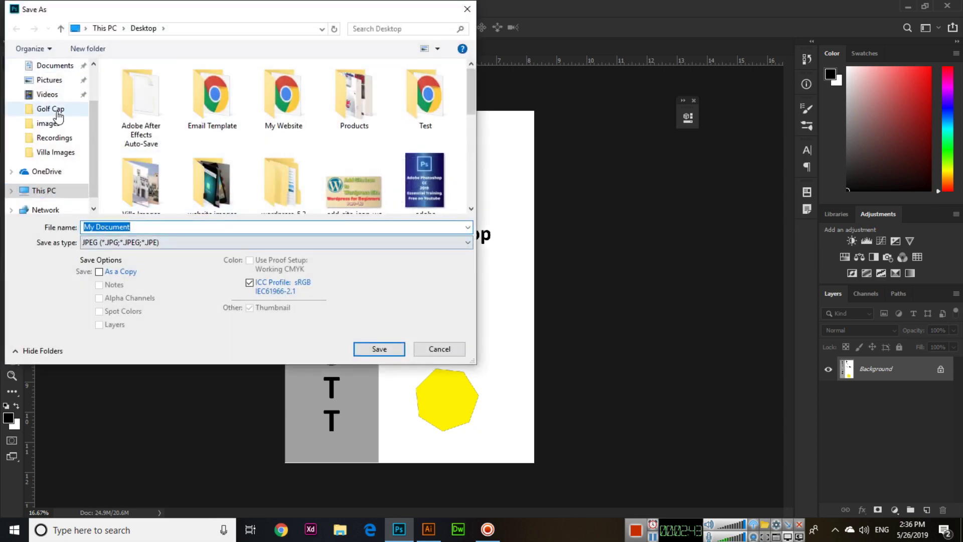
{"action": "scroll", "coordinate": [55, 145], "scroll_direction": "up", "scroll_amount": 1}
{"action": "scroll", "coordinate": [75, 120], "scroll_direction": "up", "scroll_amount": 1}
{"action": "left_click", "coordinate": [55, 91]}
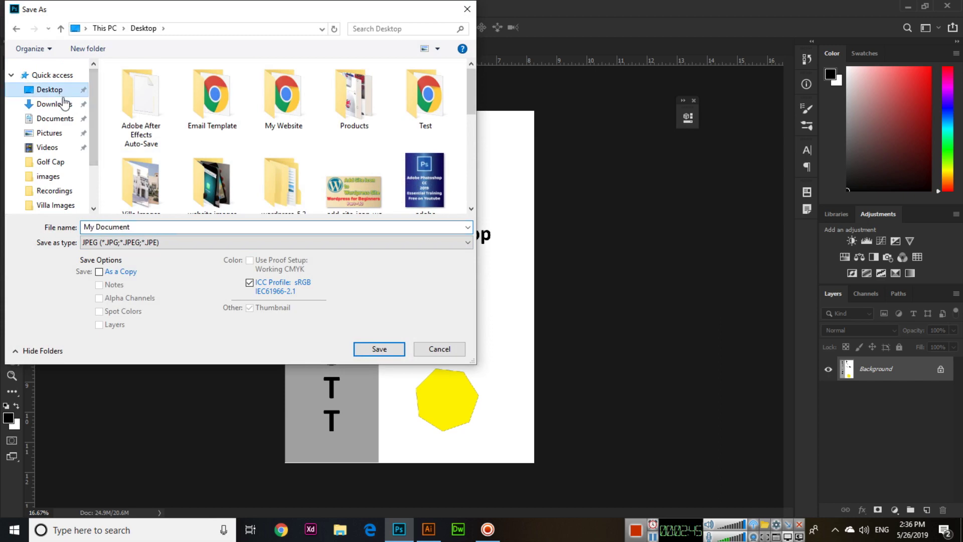
{"action": "left_click", "coordinate": [167, 241]}
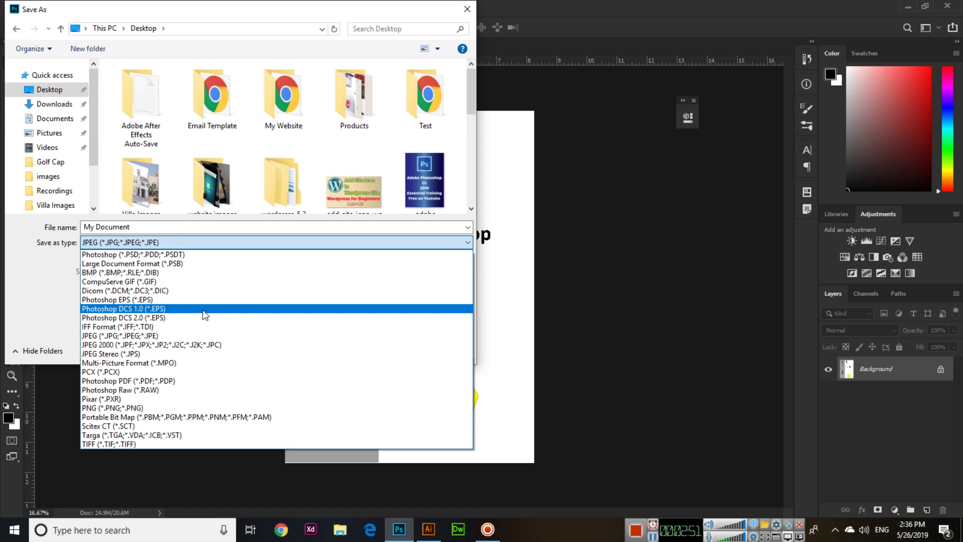
{"action": "left_click", "coordinate": [131, 381]}
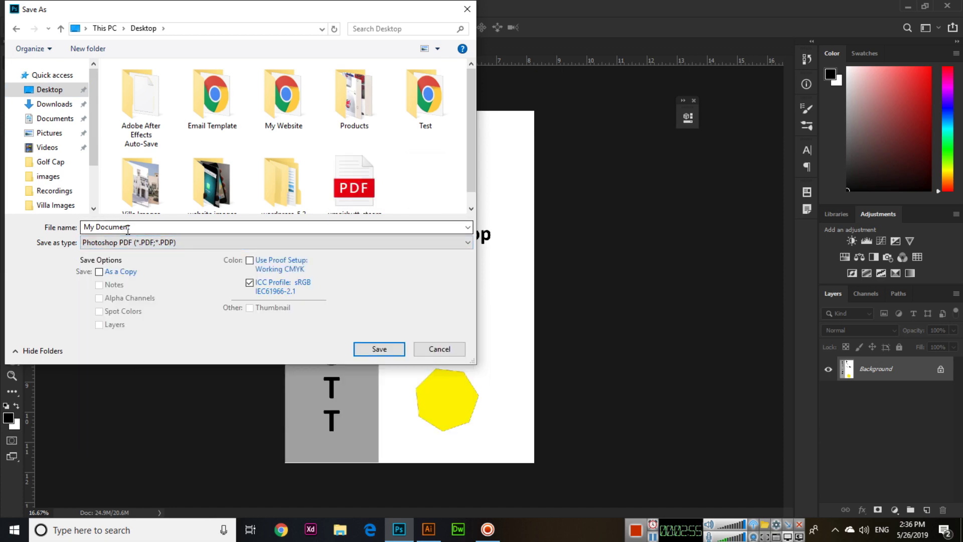
{"action": "left_click", "coordinate": [374, 350]}
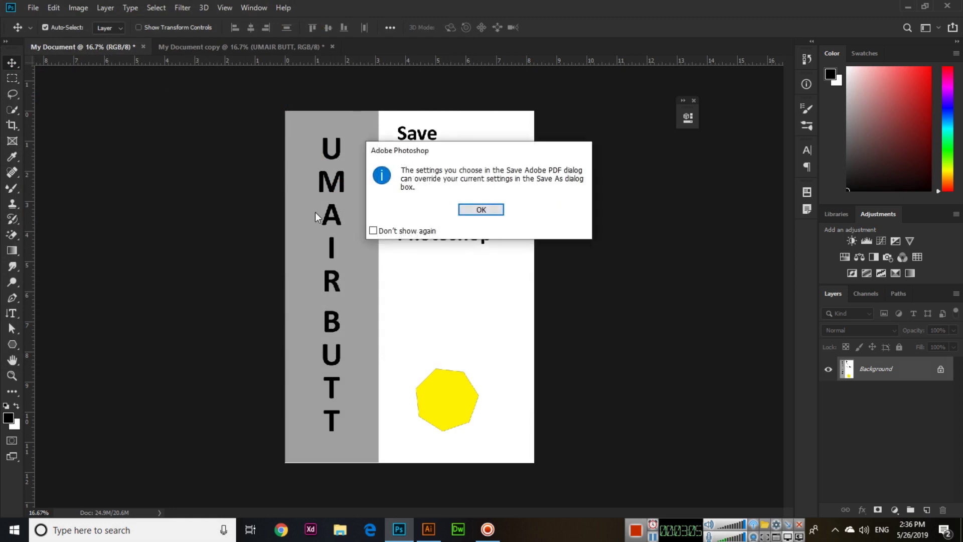
Choose the [Press Quality] preset with Acrobat 9/10 (PDF 1.7+) compatibility
{"action": "left_click", "coordinate": [498, 206]}
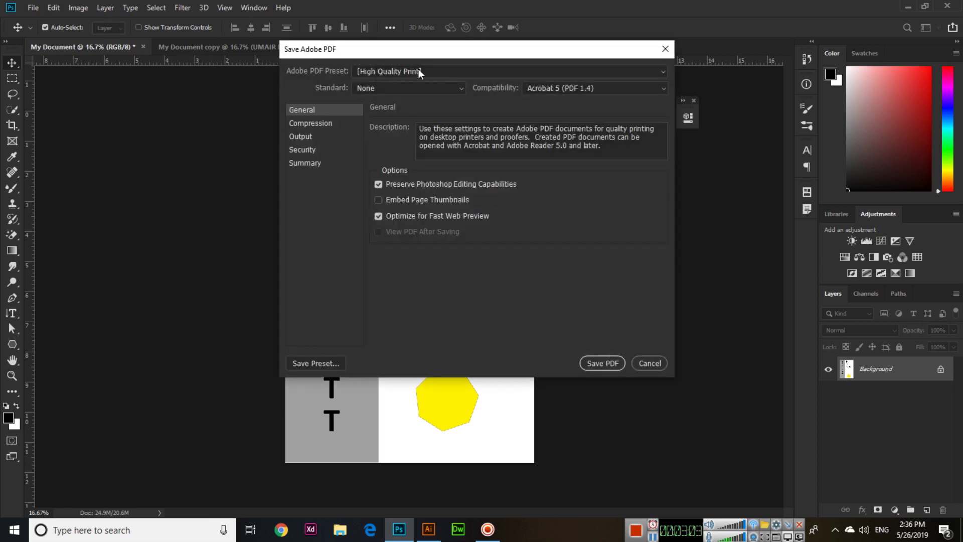
{"action": "left_click", "coordinate": [427, 71]}
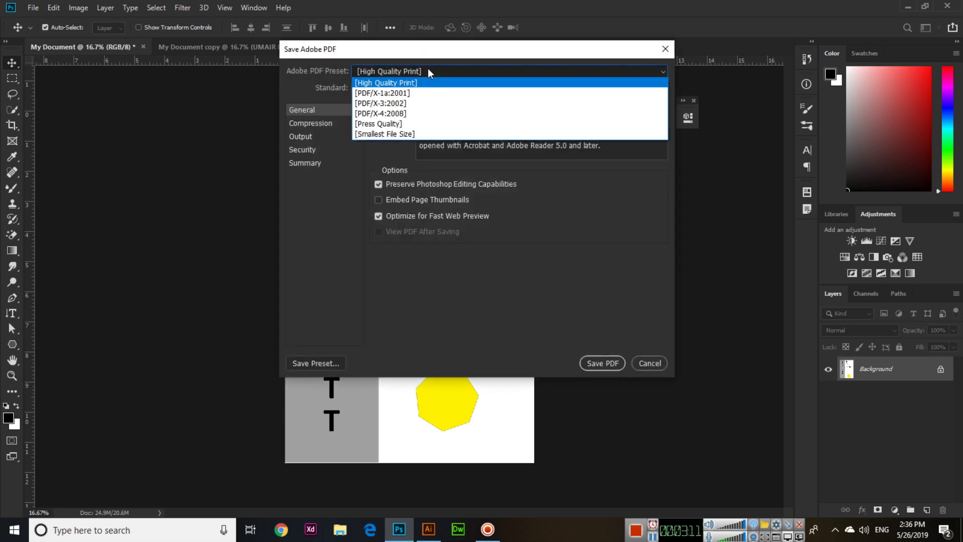
{"action": "left_click", "coordinate": [397, 124]}
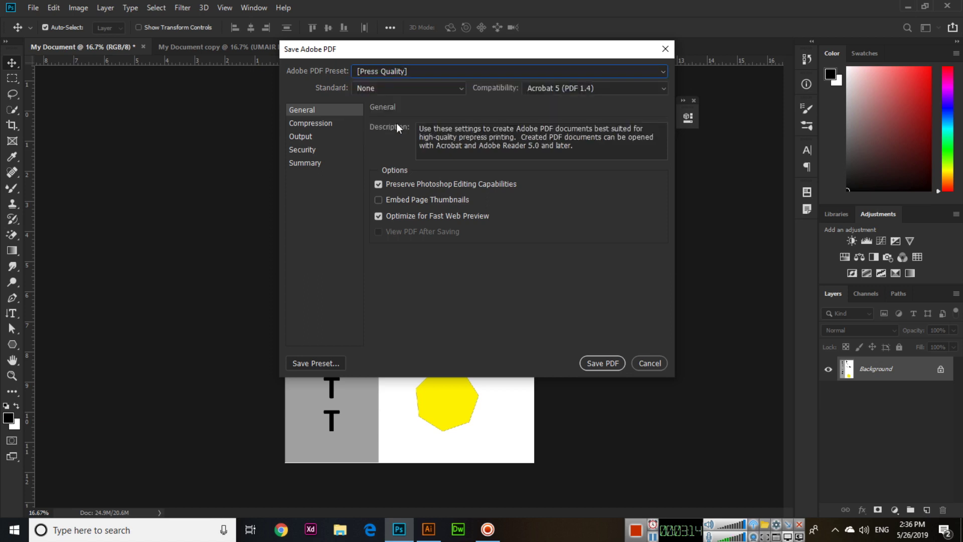
{"action": "left_click", "coordinate": [574, 87]}
{"action": "left_click", "coordinate": [570, 150]}
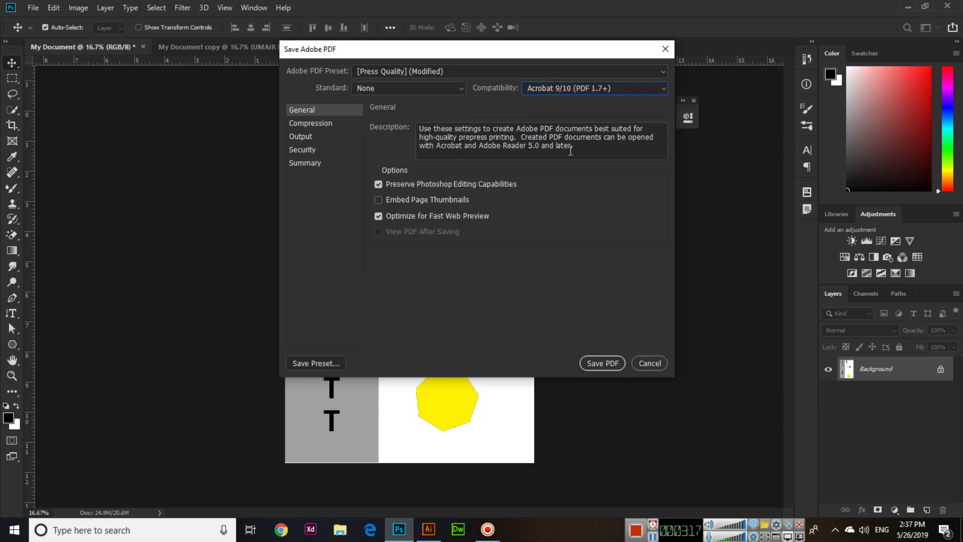
{"action": "left_click", "coordinate": [581, 91]}
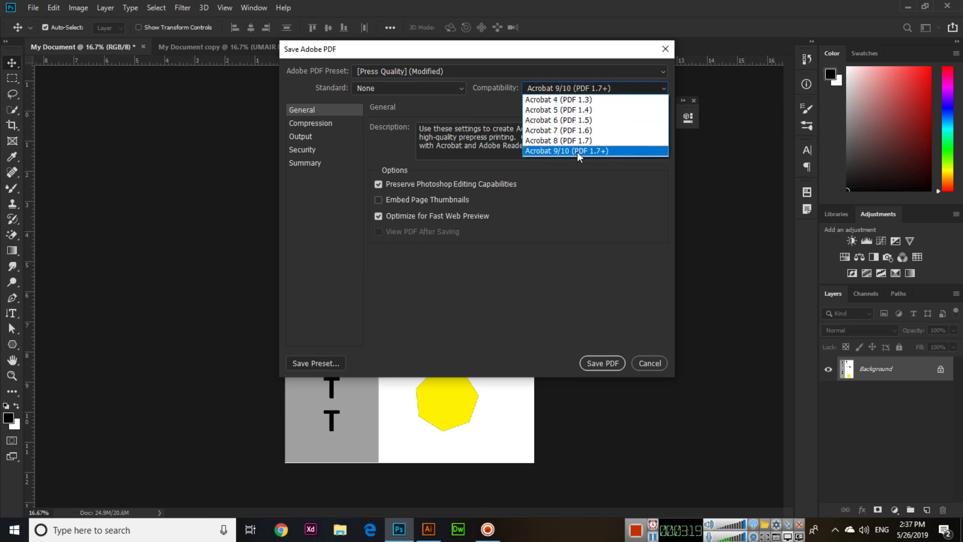
{"action": "left_click", "coordinate": [576, 151]}
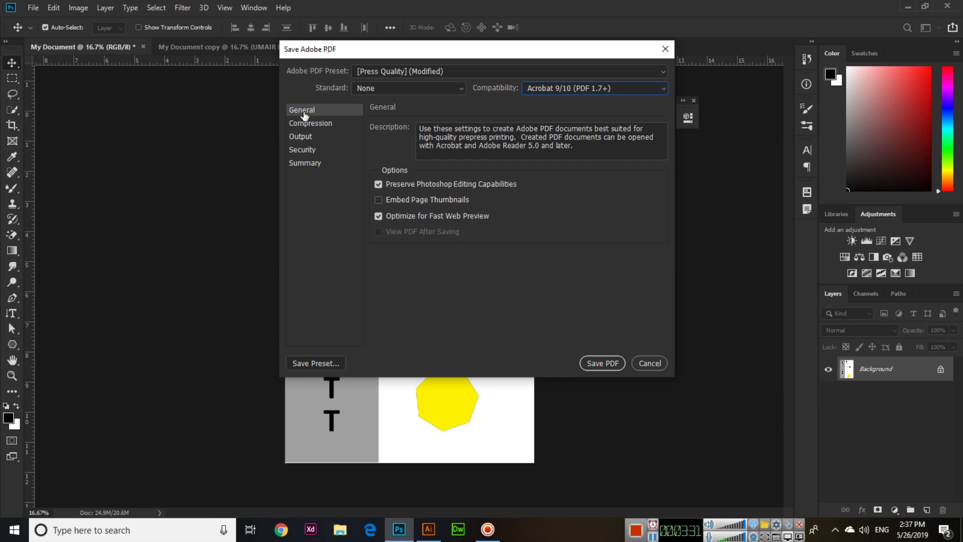
Review the Compression, Output, Security and Summary settings, then save the PDF and accept the warning
{"action": "left_click", "coordinate": [311, 127]}
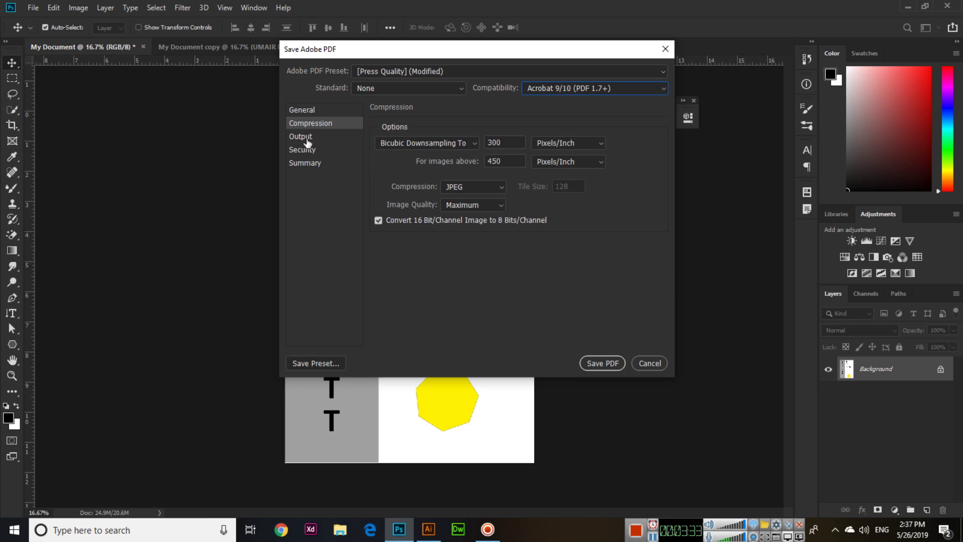
{"action": "left_click", "coordinate": [307, 140]}
{"action": "left_click", "coordinate": [306, 150]}
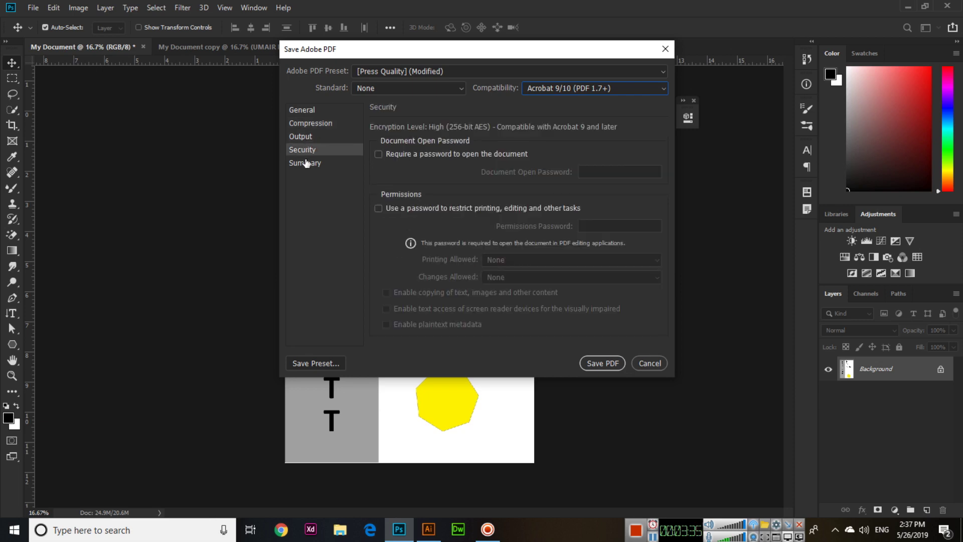
{"action": "left_click", "coordinate": [306, 163]}
{"action": "left_click", "coordinate": [306, 112]}
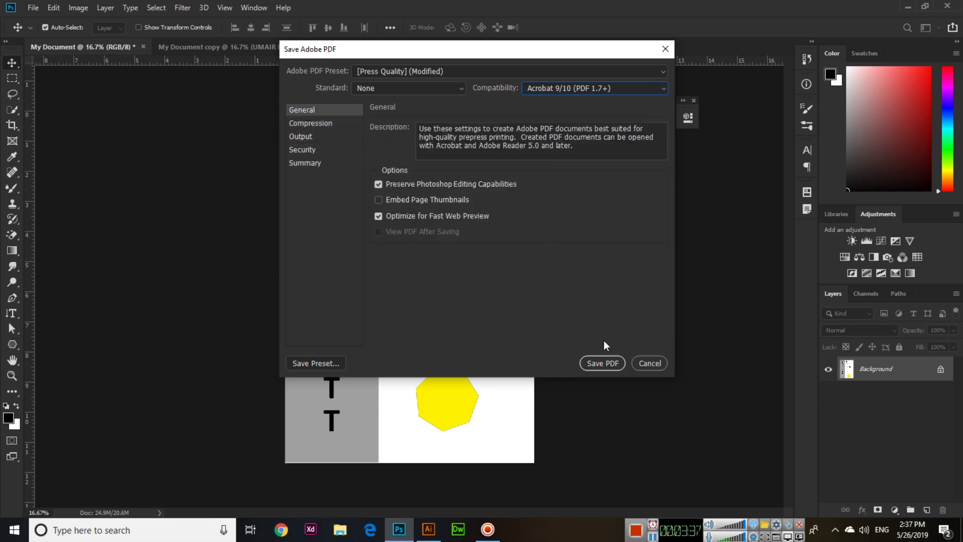
{"action": "left_click", "coordinate": [608, 364]}
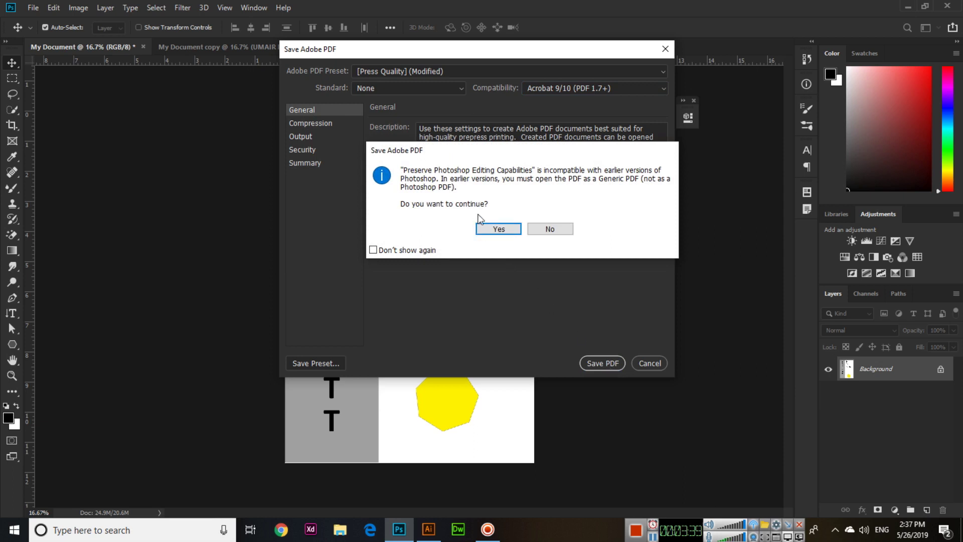
{"action": "left_click", "coordinate": [498, 230]}
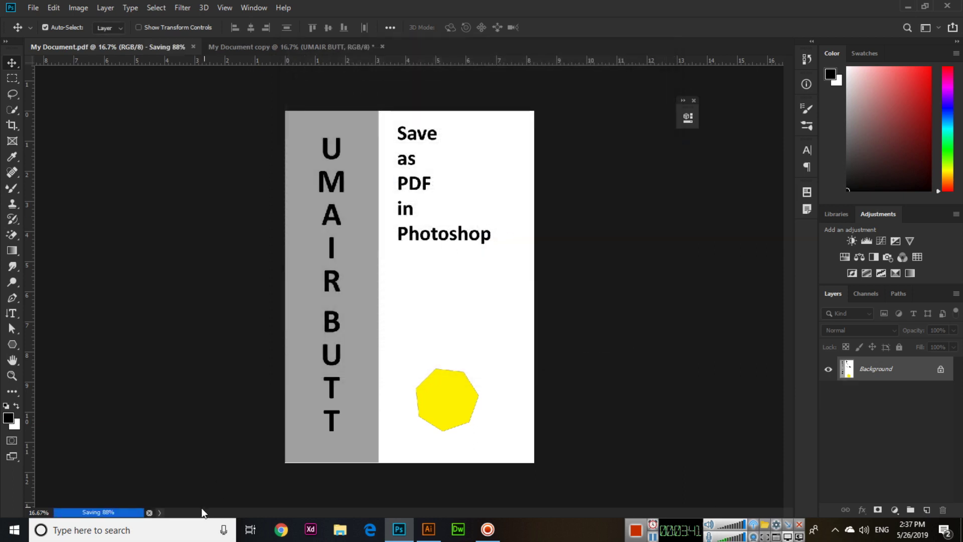
Minimize Photoshop and open My Document.pdf from the Desktop in Google Chrome
{"action": "left_click", "coordinate": [910, 9]}
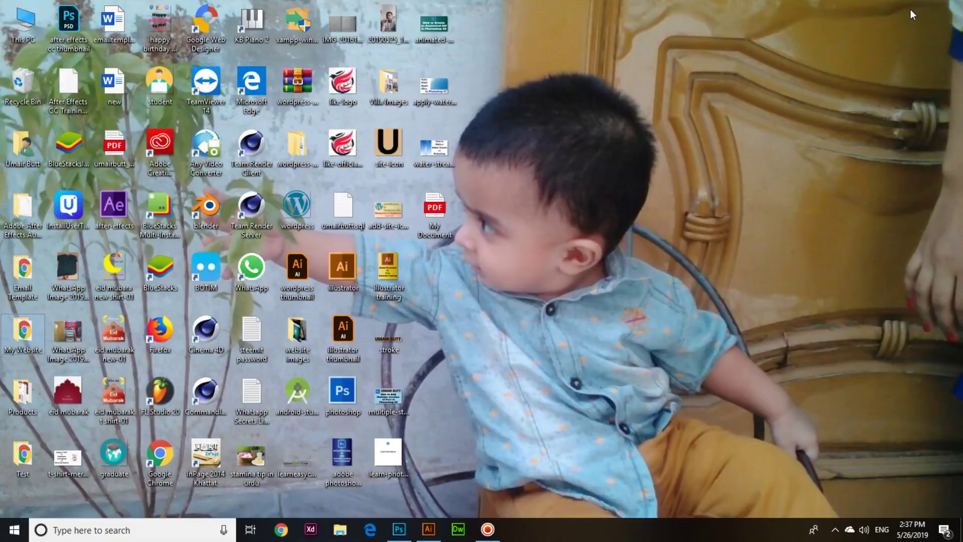
{"action": "right_click", "coordinate": [437, 206]}
{"action": "mouse_move", "coordinate": [514, 271]}
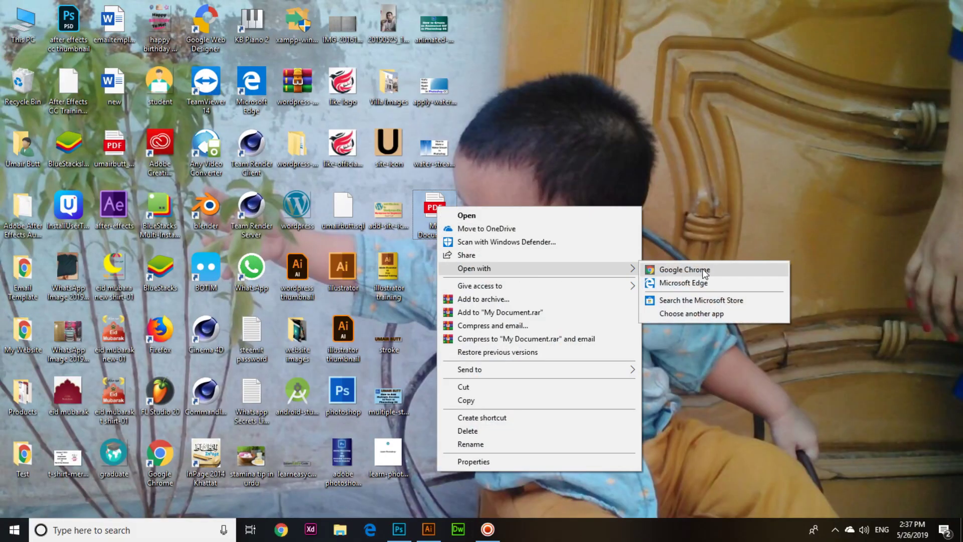
{"action": "left_click", "coordinate": [685, 270]}
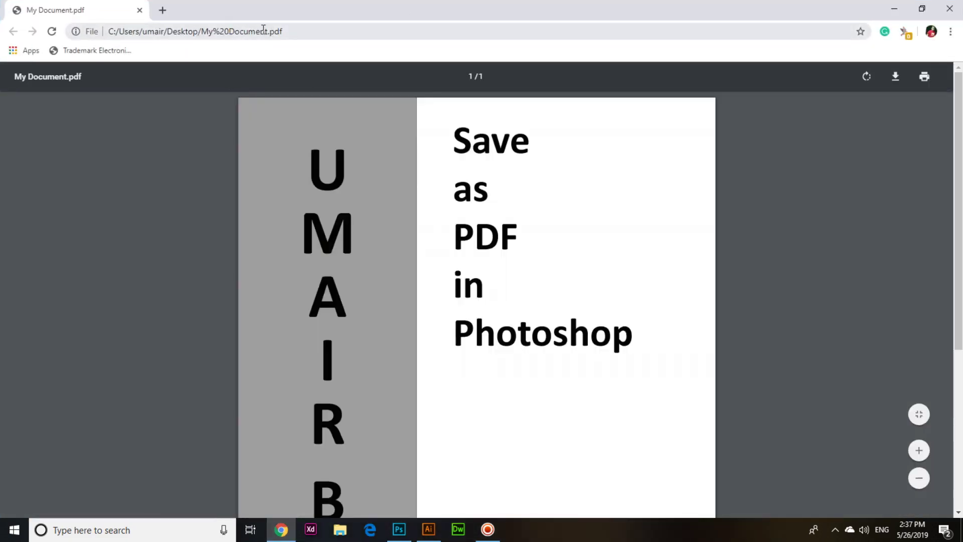
{"action": "scroll", "coordinate": [552, 177], "scroll_direction": "down", "scroll_amount": 5}
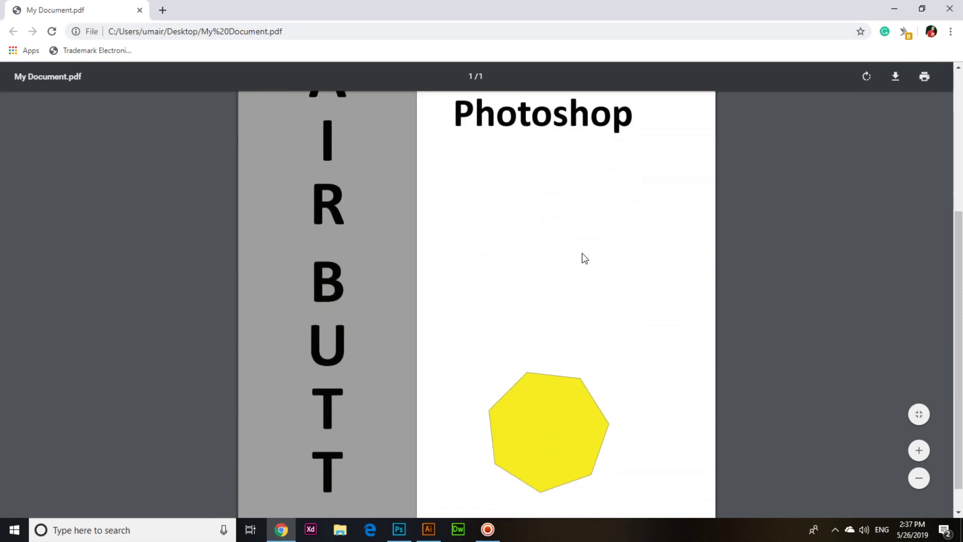
{"action": "scroll", "coordinate": [667, 361], "scroll_direction": "up", "scroll_amount": 5}
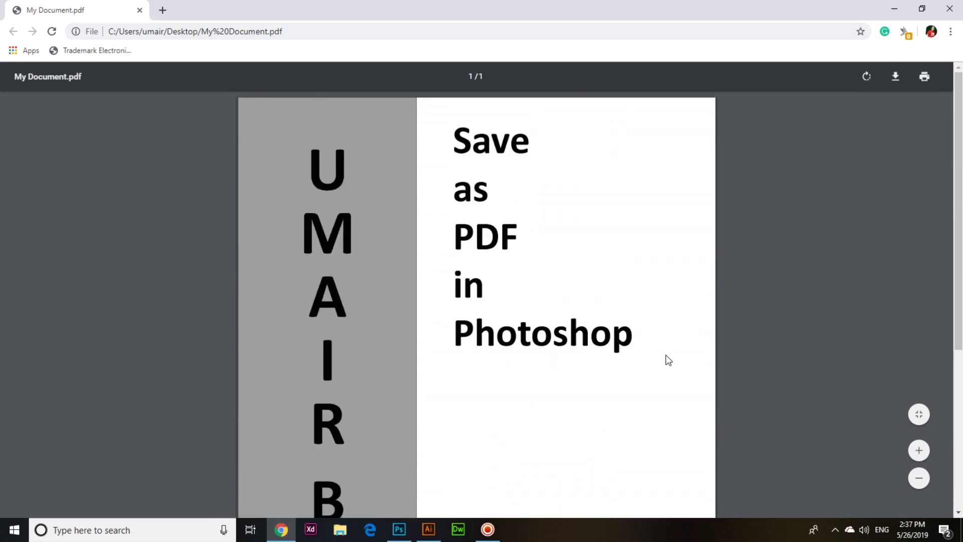
{"action": "scroll", "coordinate": [675, 291], "scroll_direction": "down", "scroll_amount": 4}
{"action": "scroll", "coordinate": [675, 295], "scroll_direction": "down", "scroll_amount": 2}
{"action": "scroll", "coordinate": [673, 297], "scroll_direction": "up", "scroll_amount": 5}
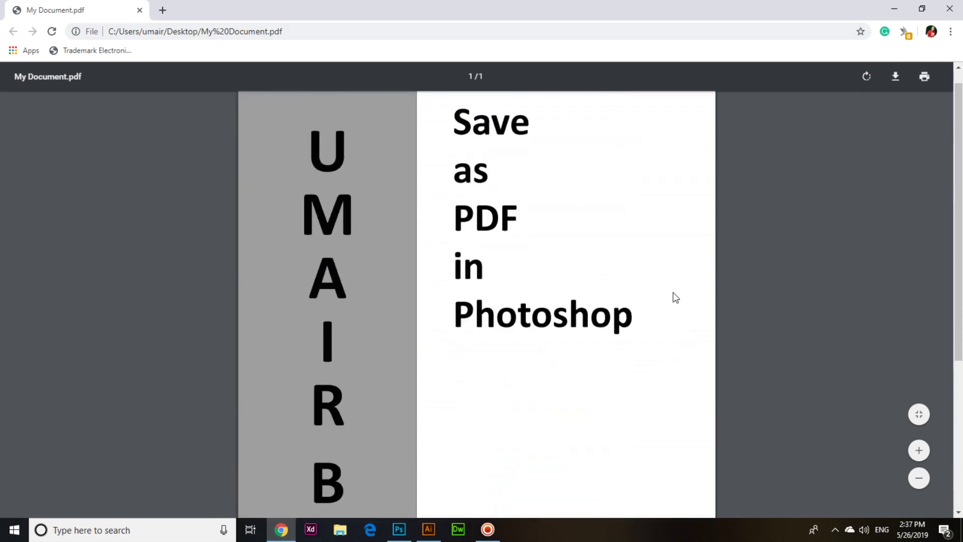
{"action": "scroll", "coordinate": [674, 311], "scroll_direction": "down", "scroll_amount": 5}
{"action": "scroll", "coordinate": [676, 327], "scroll_direction": "up", "scroll_amount": 5}
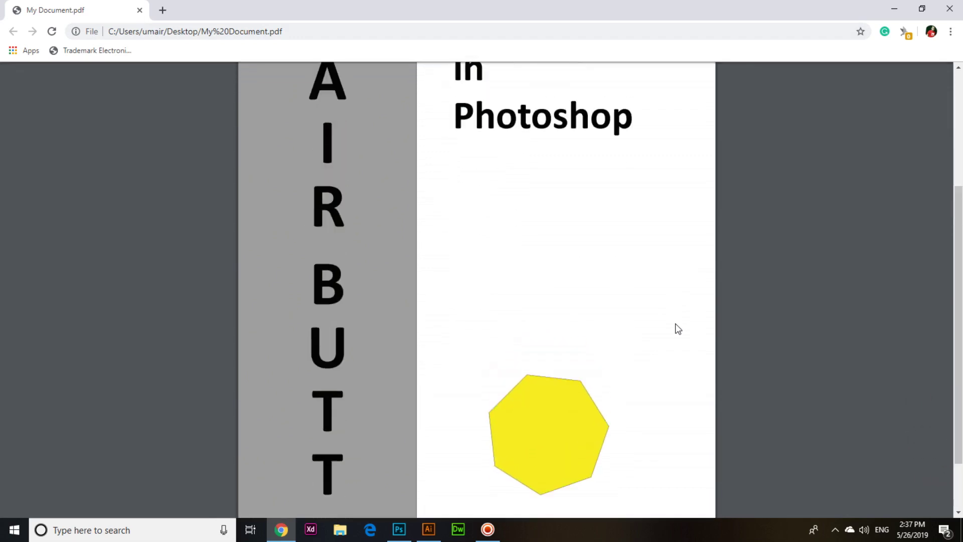